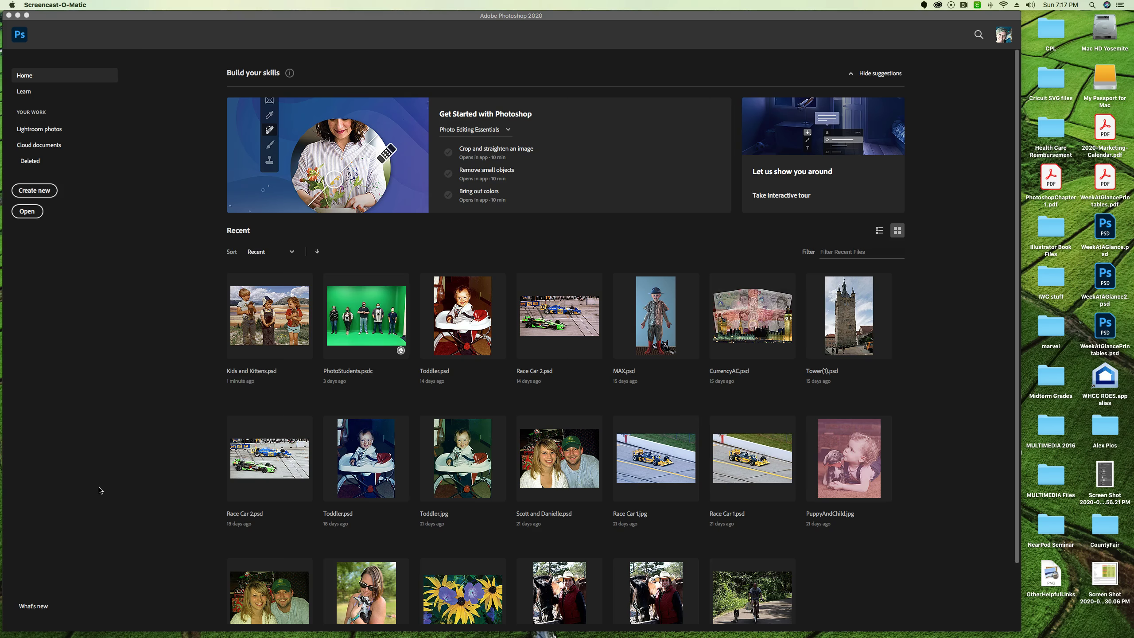
Step: Open Kids and Kittens.psd from the Chapter 7 Files folder
left_click(27, 212)
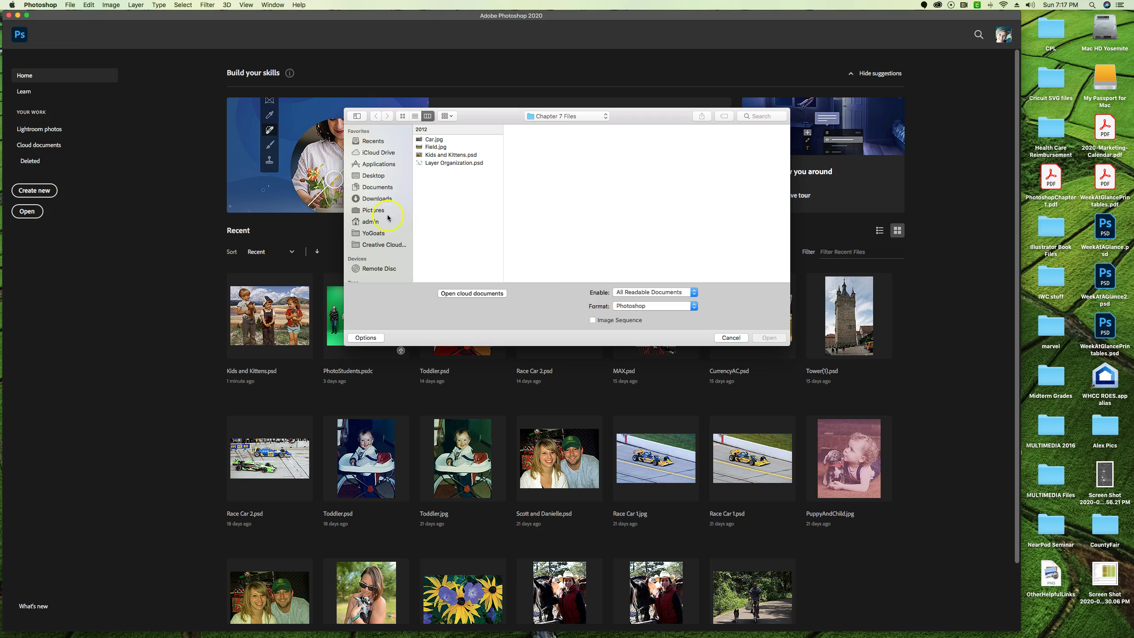
left_click(547, 117)
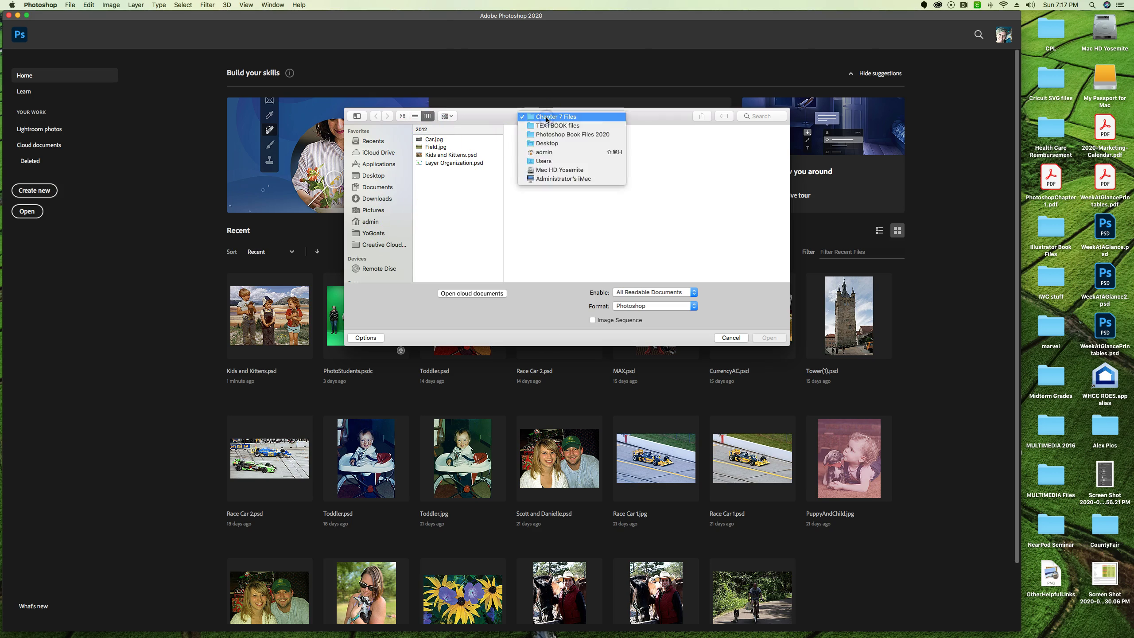
left_click(549, 137)
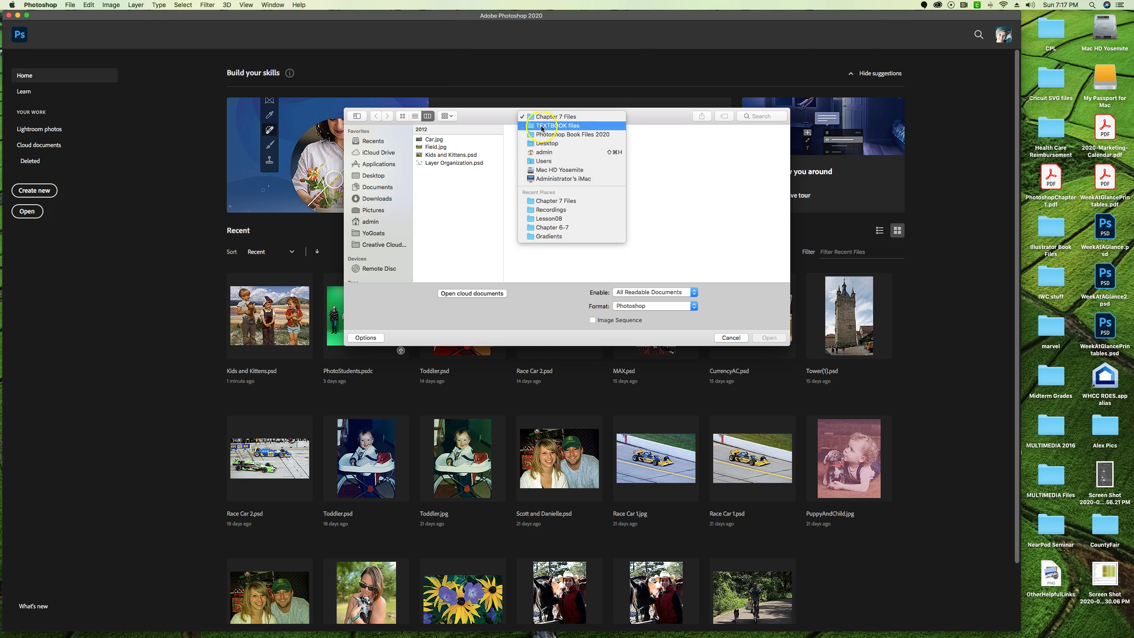
left_click(561, 118)
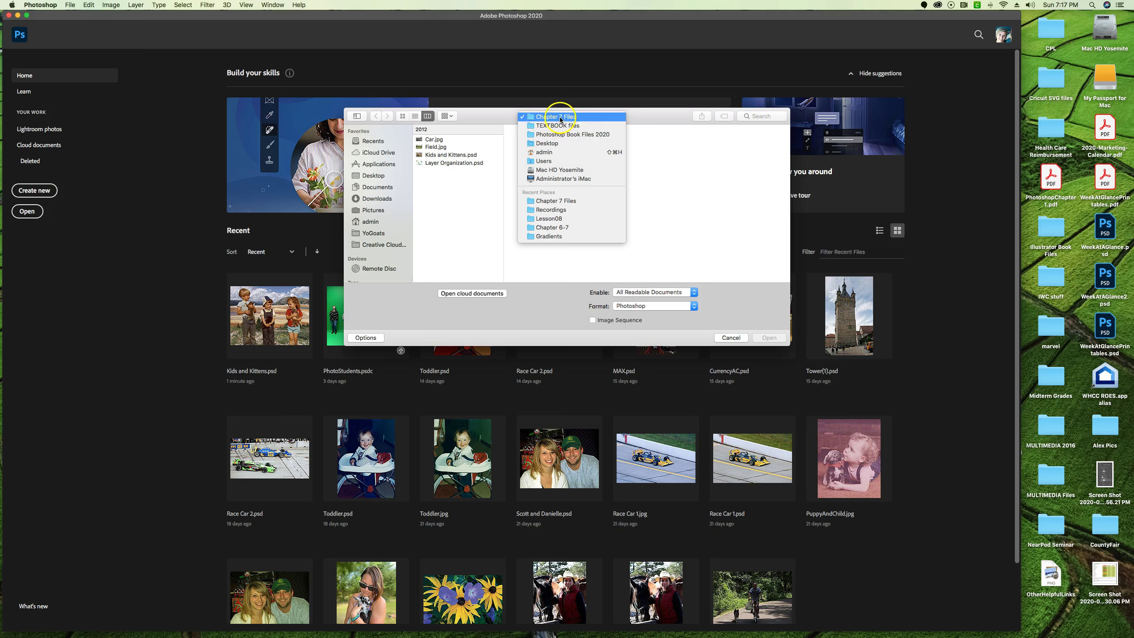
left_click(463, 156)
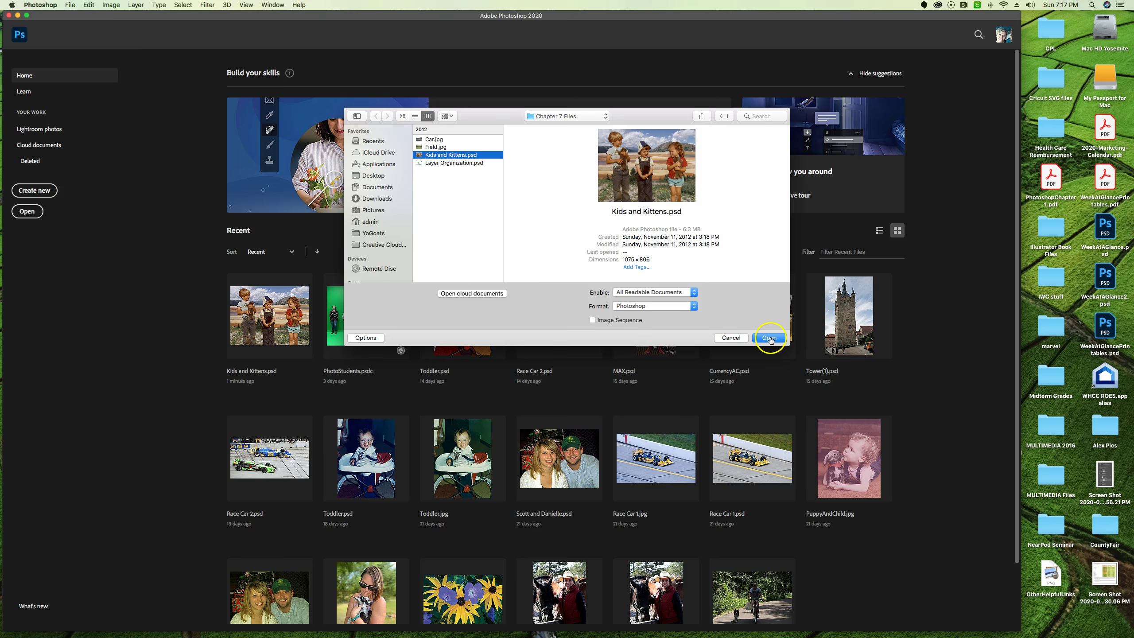
left_click(770, 338)
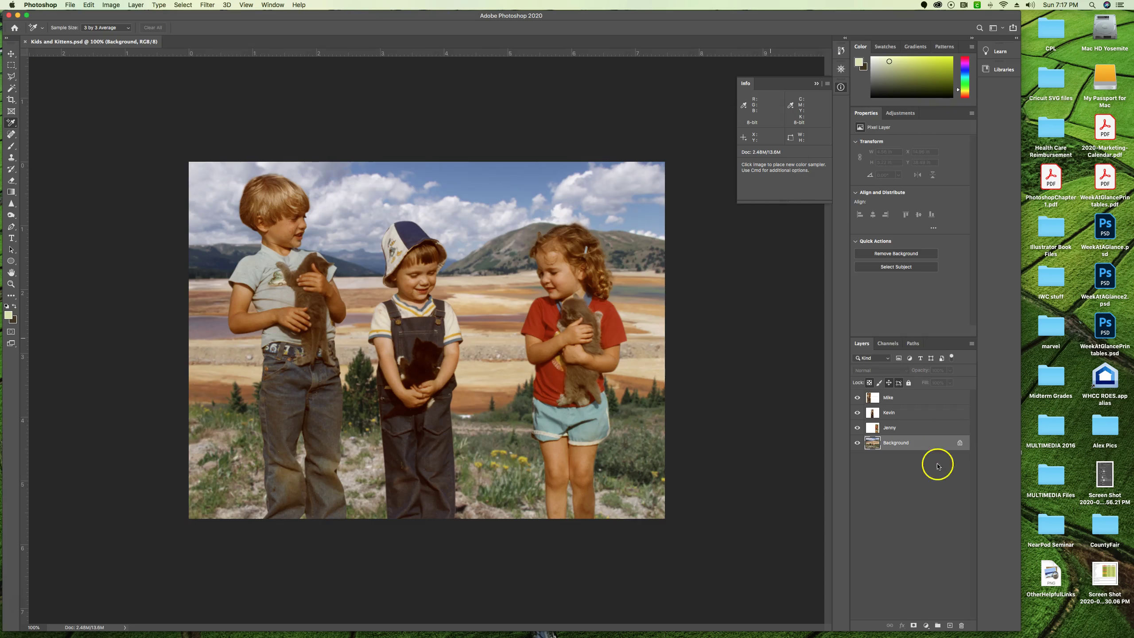
left_click(923, 482)
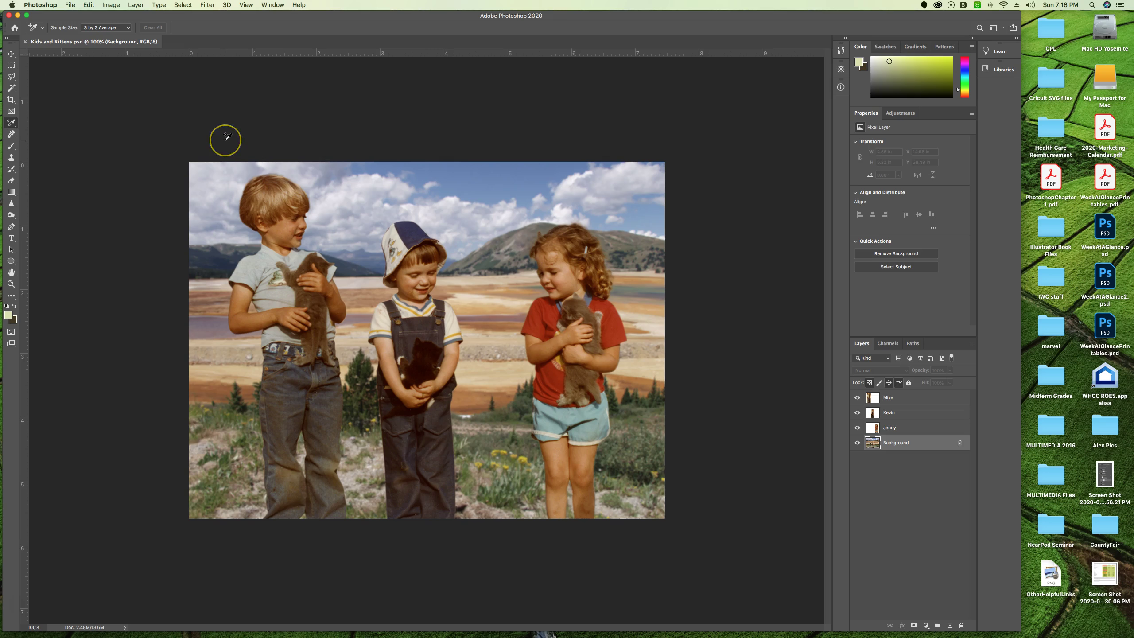
Step: Set the transparency grid size to Medium in the Transparency & Gamut preferences
key("super+k")
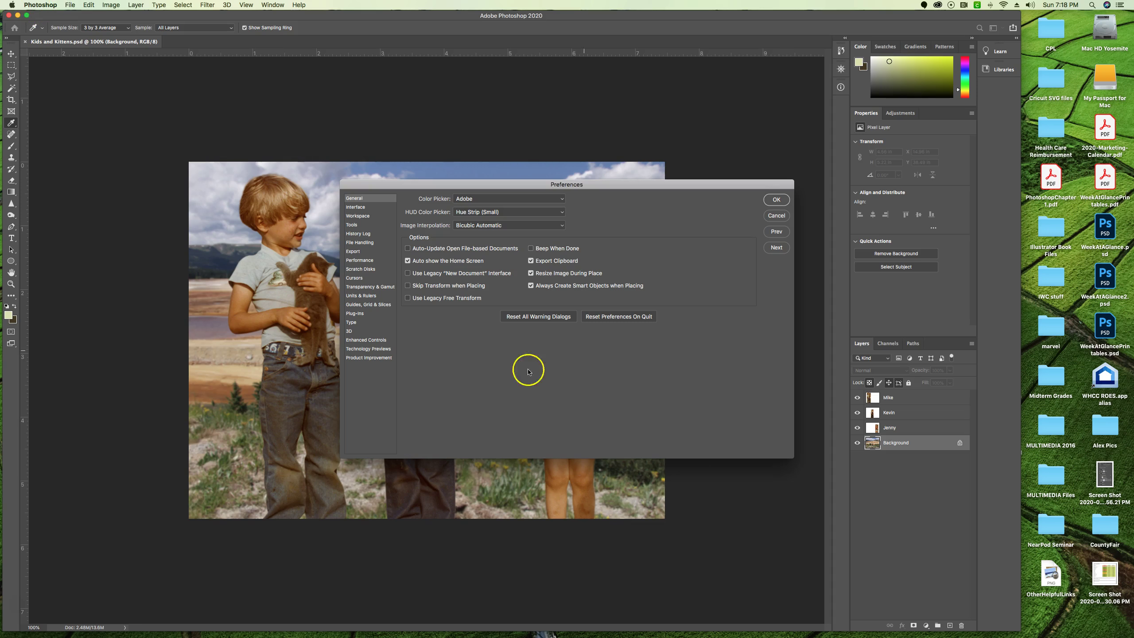
left_click(376, 286)
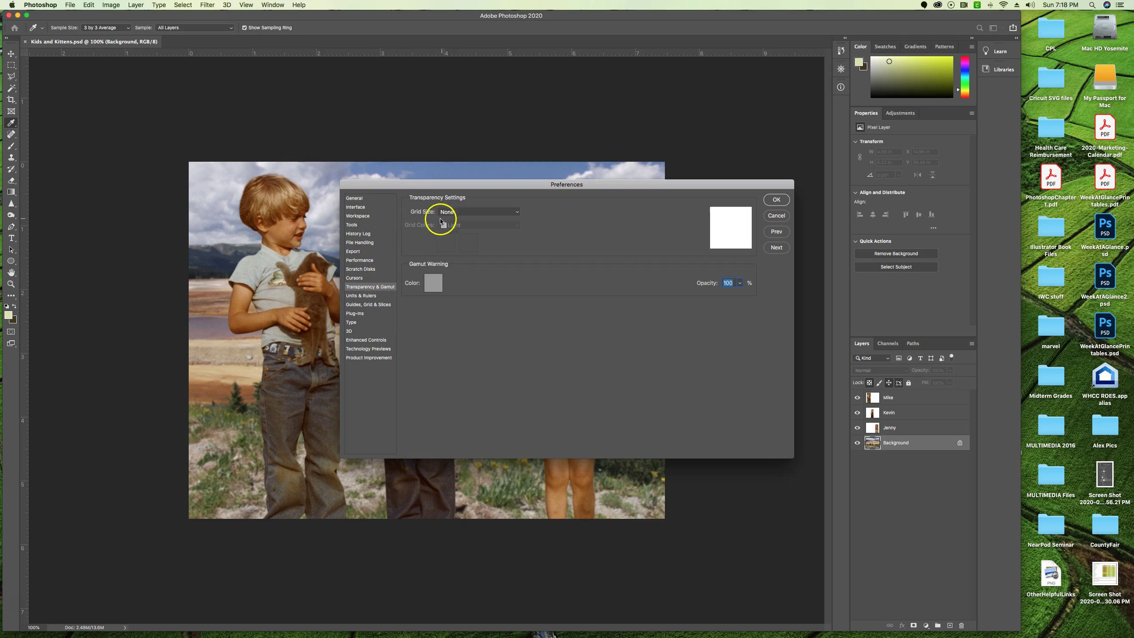
left_click(456, 211)
left_click(456, 227)
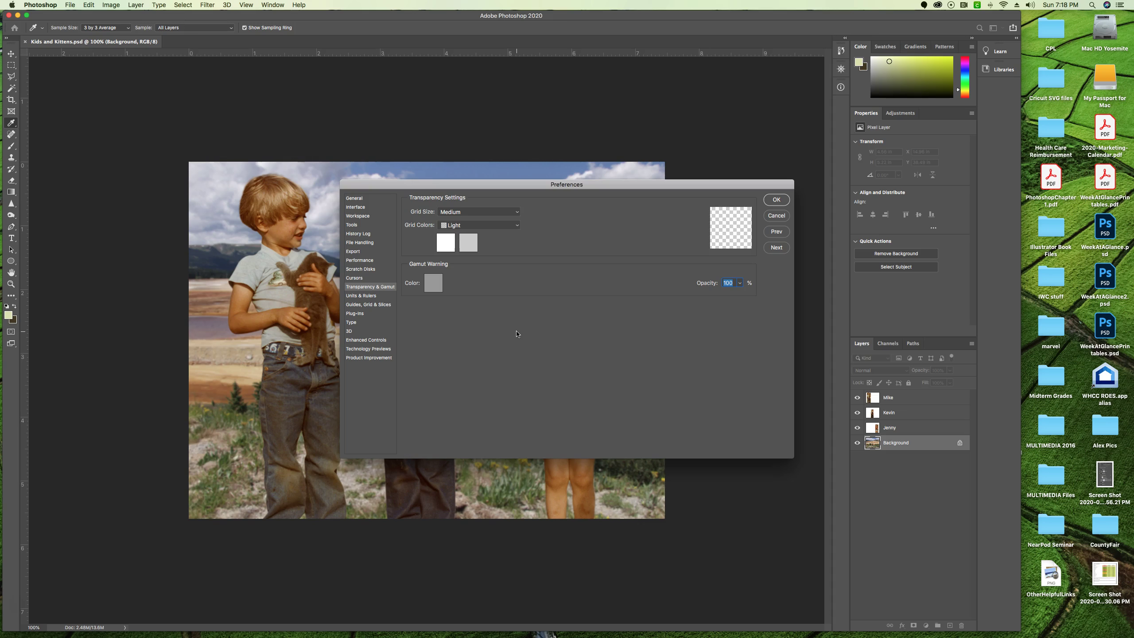
left_click(780, 200)
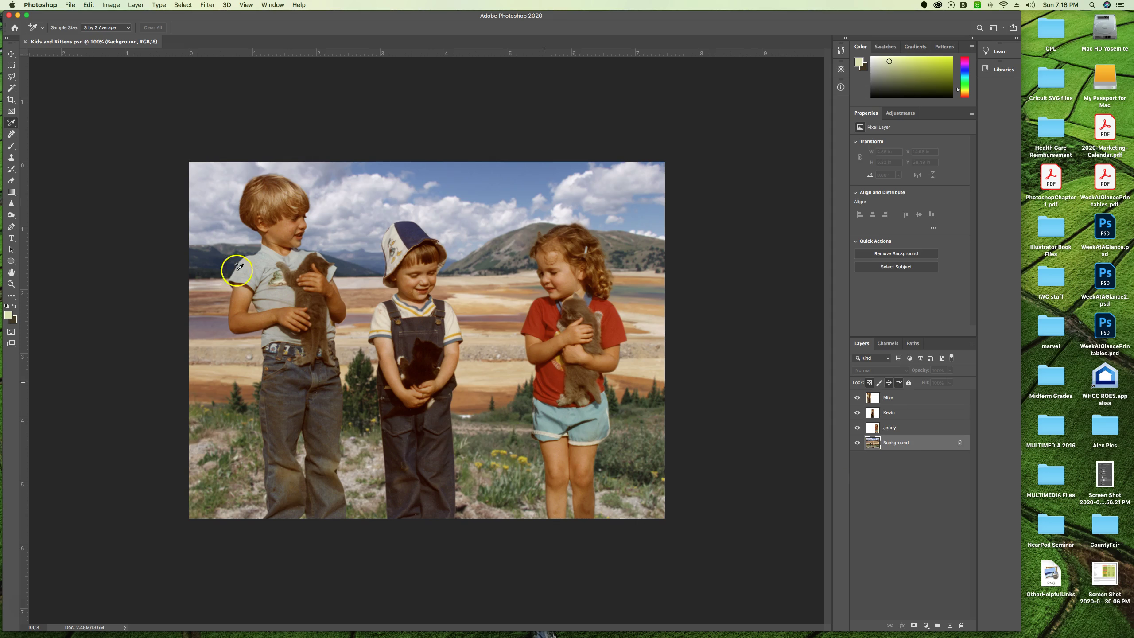
left_click(121, 629)
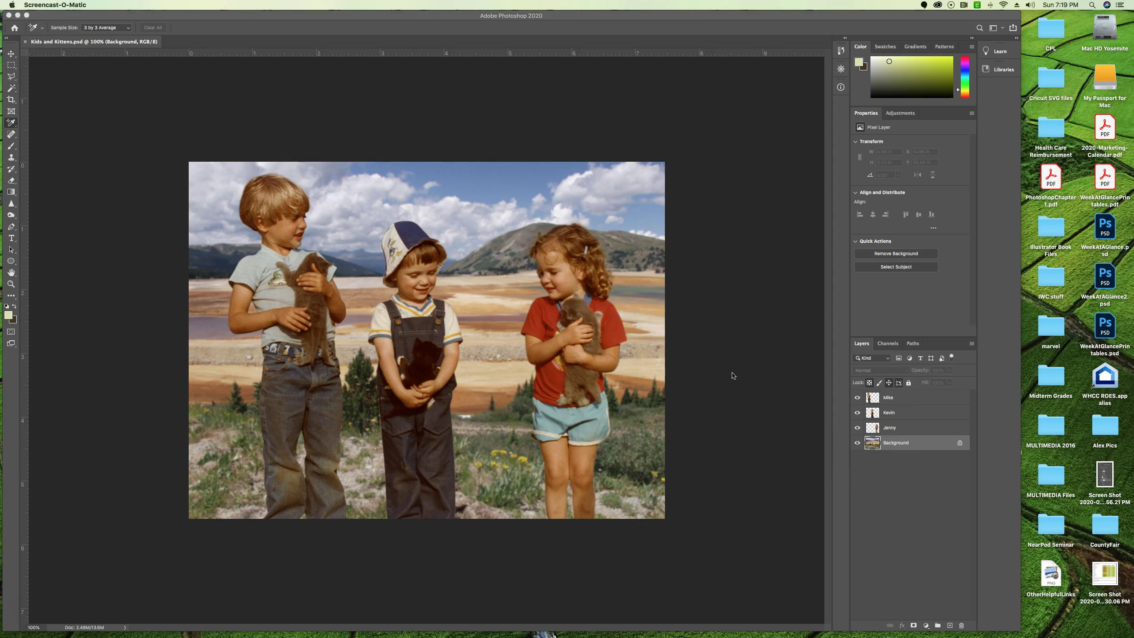
left_click(695, 373)
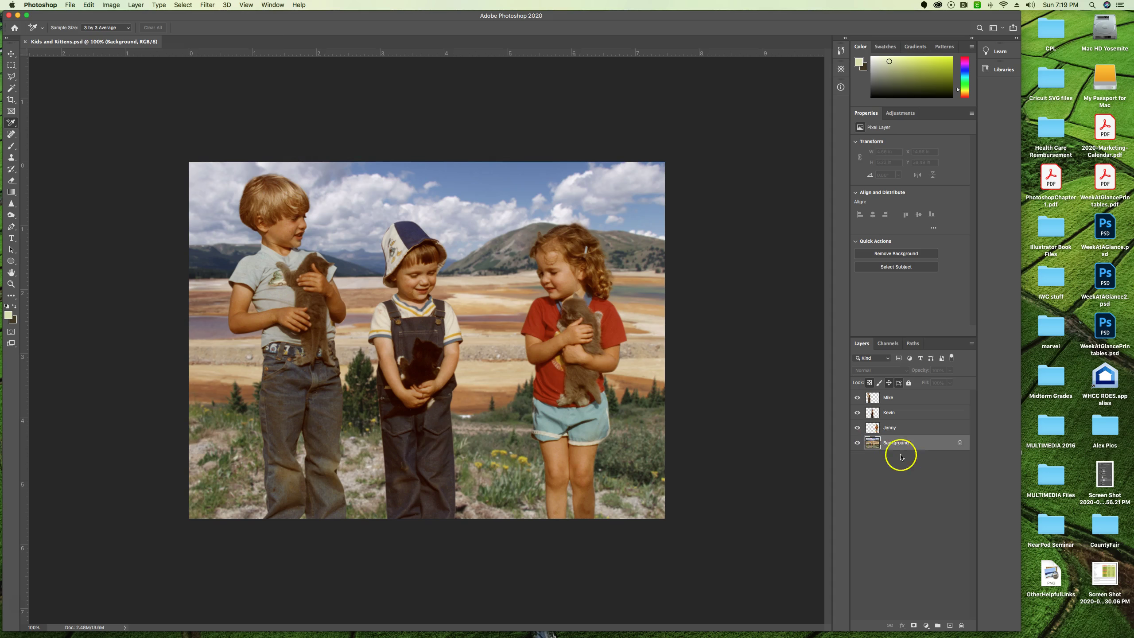
Step: Hide the Background layer and the three child layers one by one
left_click(857, 443)
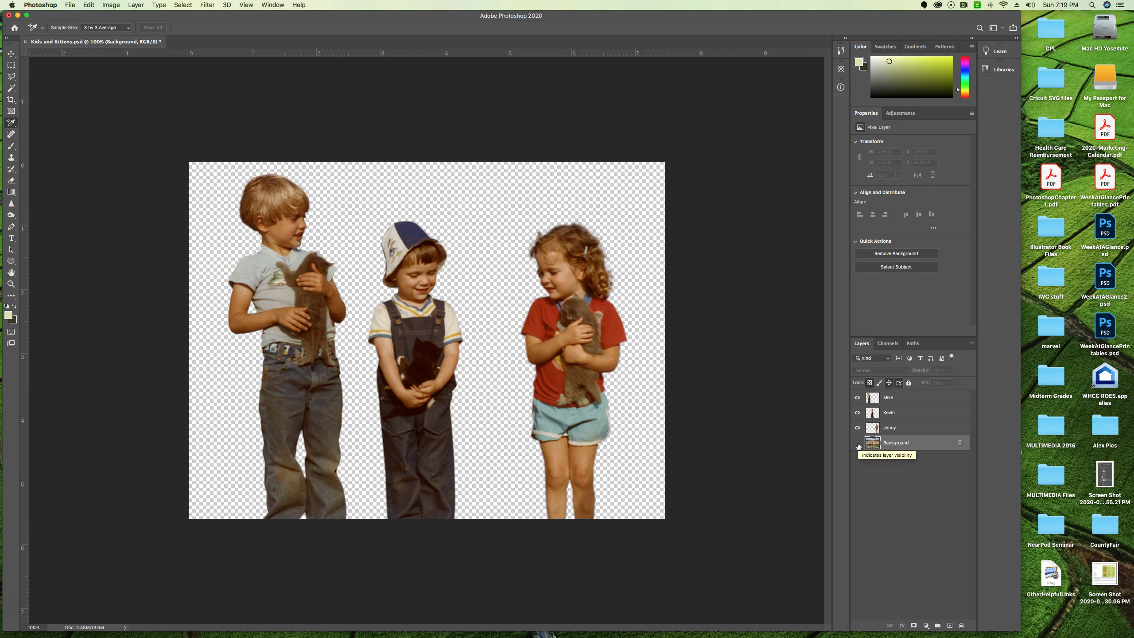
left_click(858, 427)
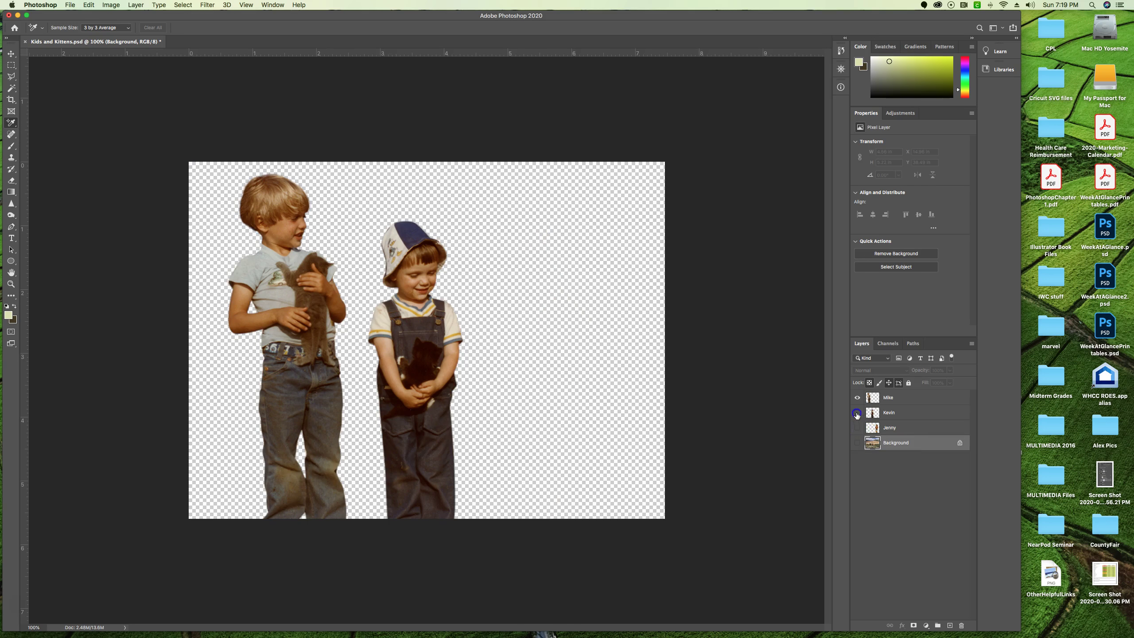
left_click(857, 414)
left_click(856, 398)
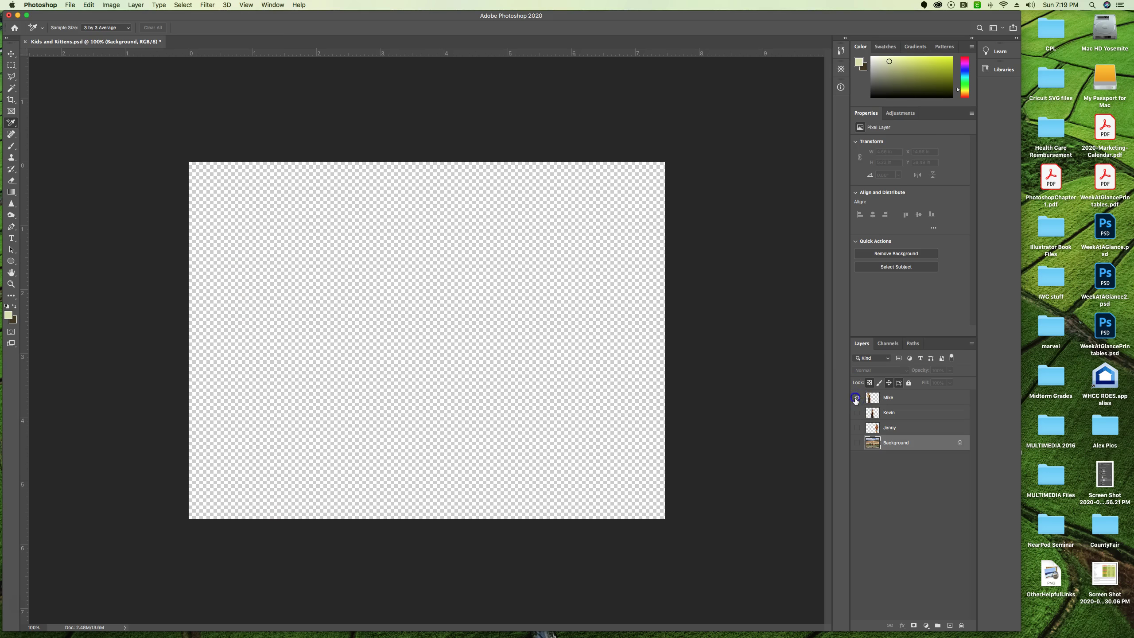
Step: Show the three child layers and the Background layer again, with the topmost child layer selected
left_click(857, 397)
left_click(857, 413)
left_click(857, 428)
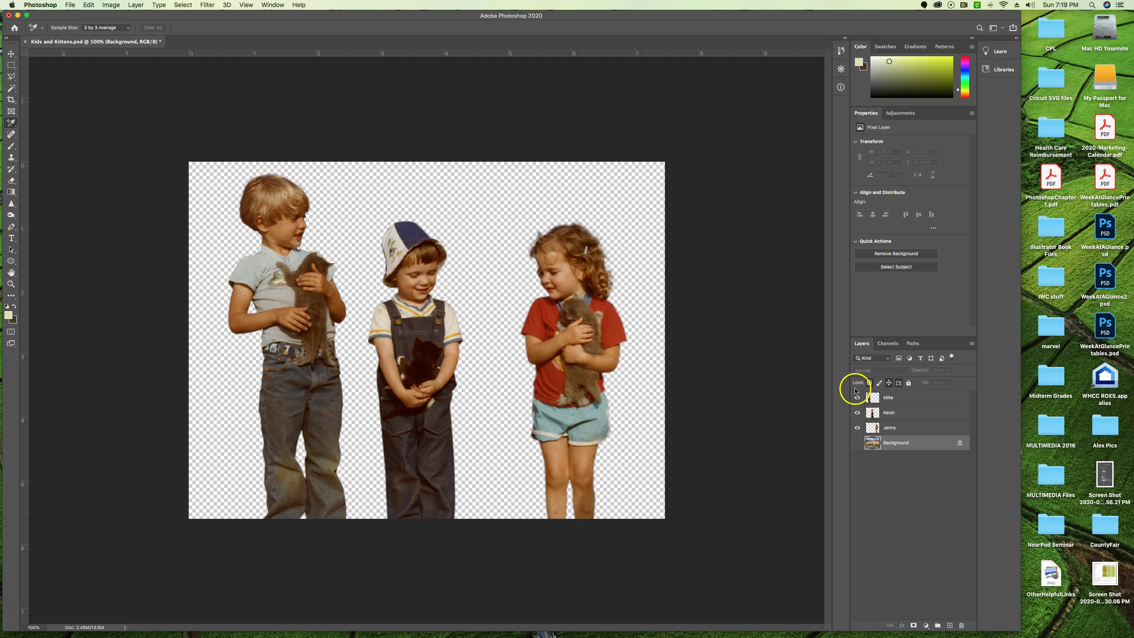
left_click(901, 398)
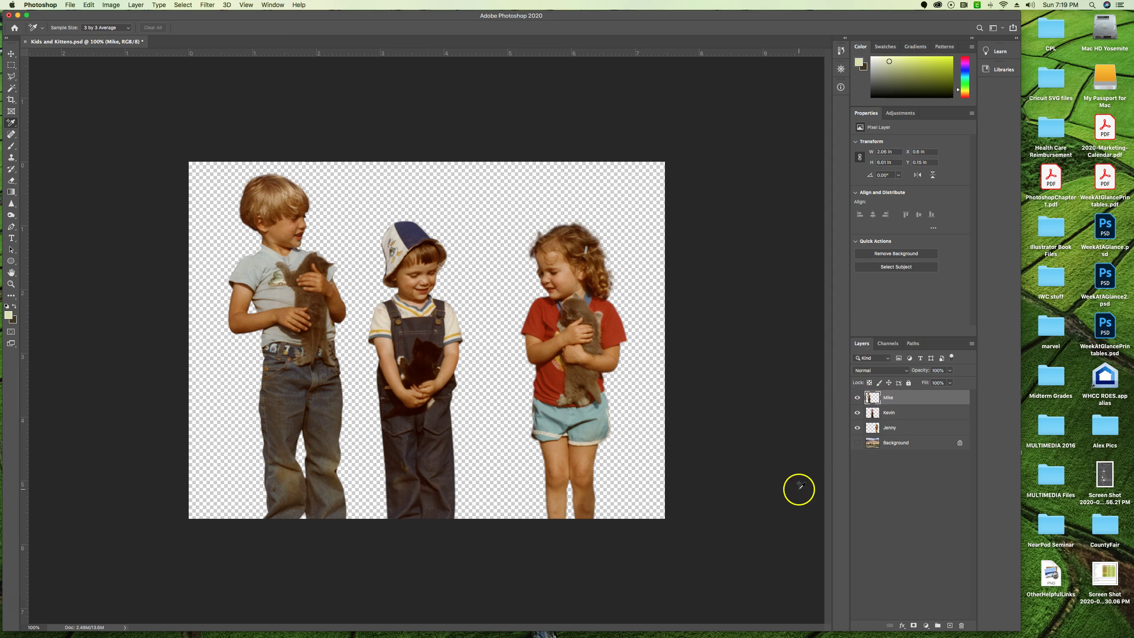
left_click(856, 442)
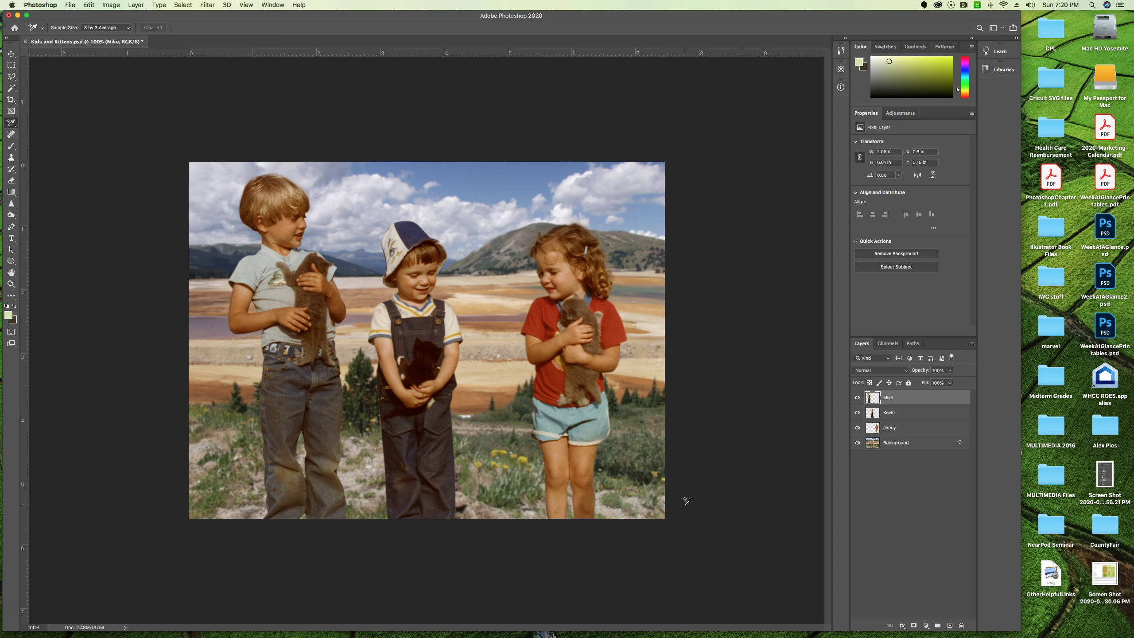
Step: Select a rectangular area of the Background layer behind the two children nearest the right edge and move it to the image's upper-left corner
left_click_drag(581, 487, 615, 481)
left_click(15, 66)
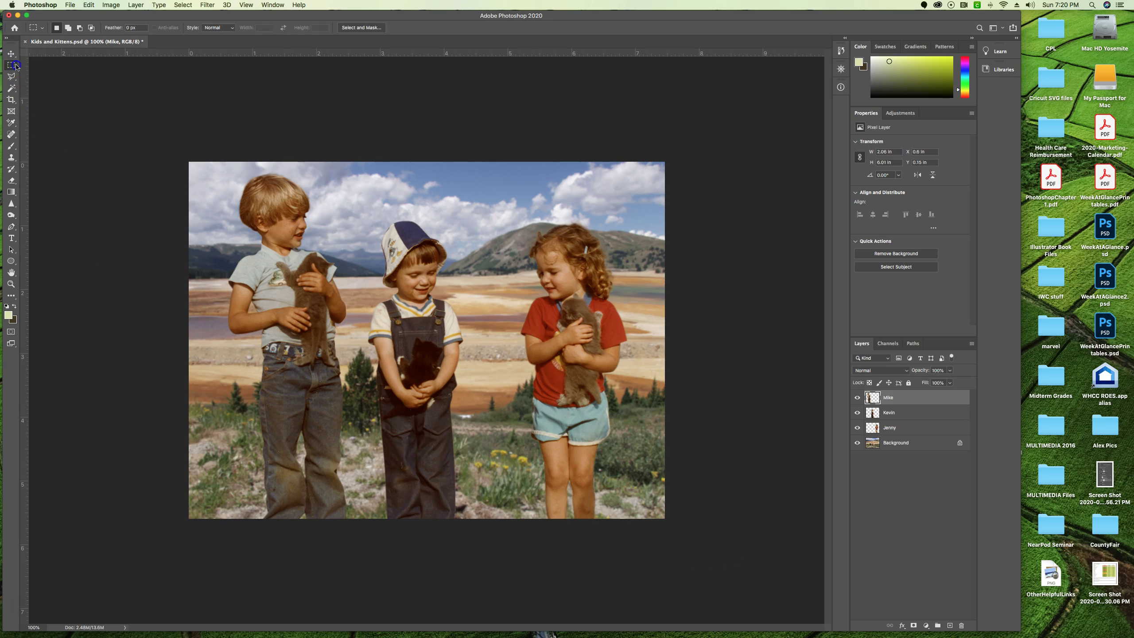
left_click(906, 443)
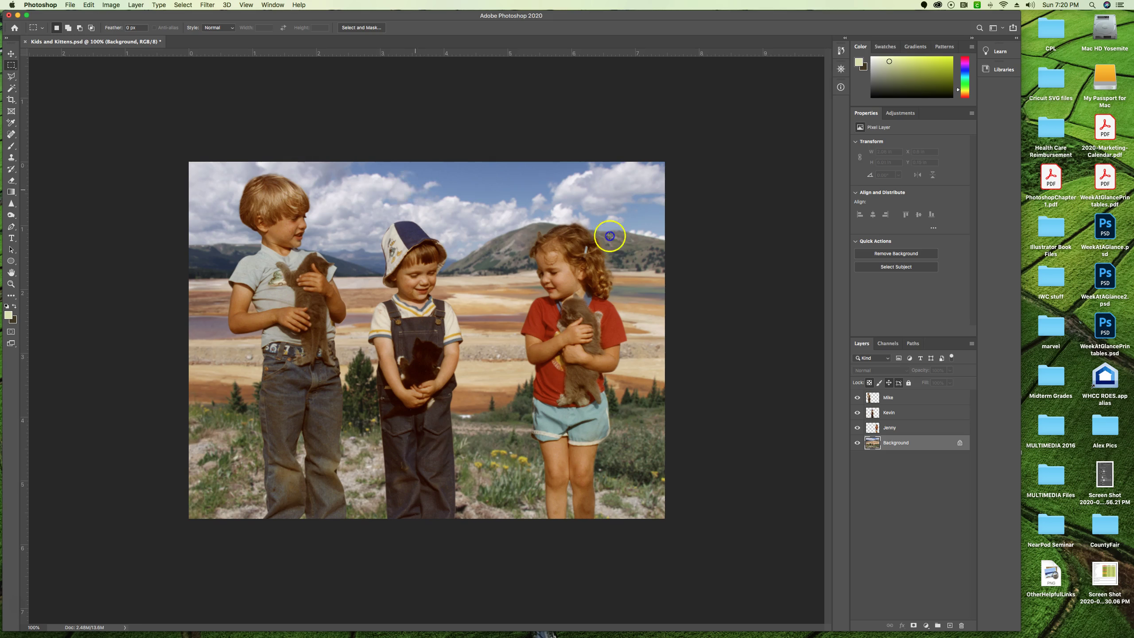
left_click_drag(415, 190, 634, 372)
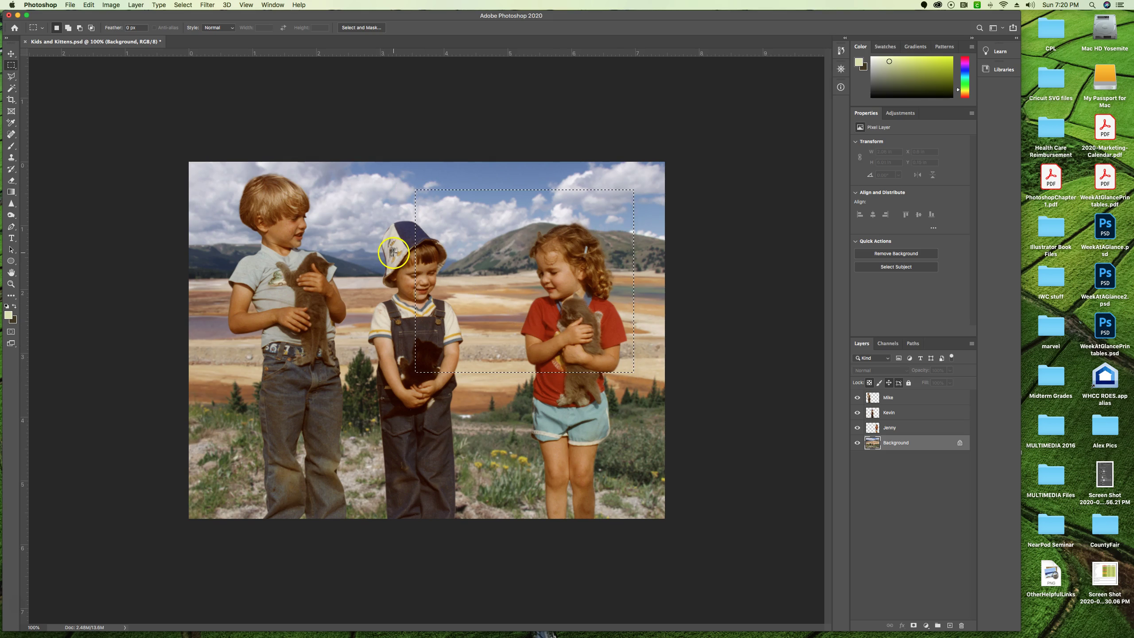
left_click(11, 54)
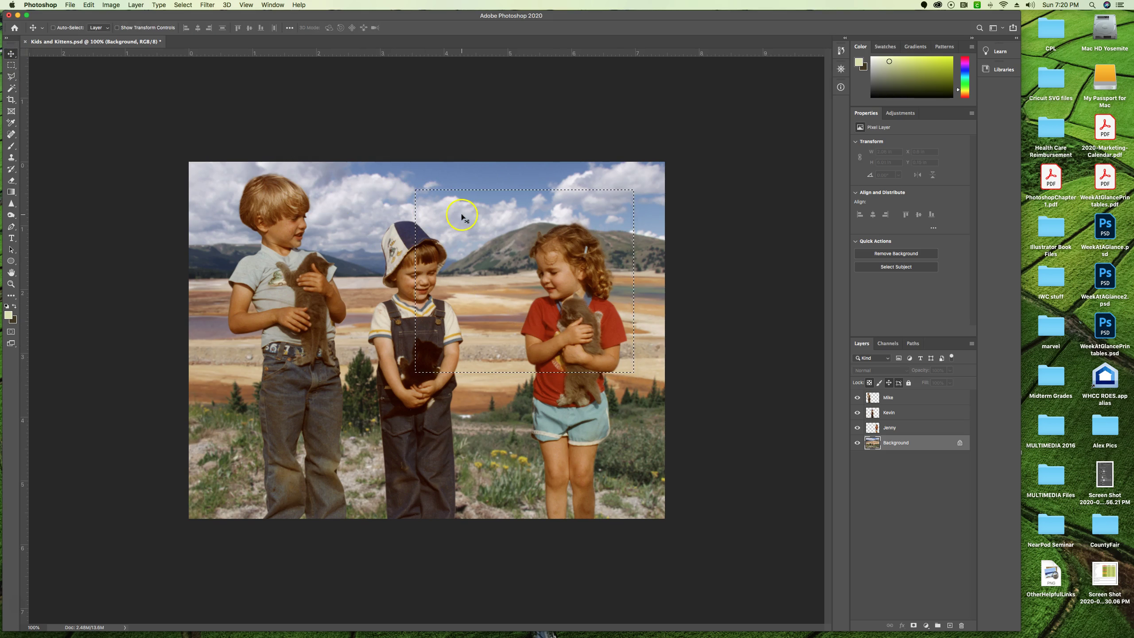
left_click_drag(454, 220, 214, 146)
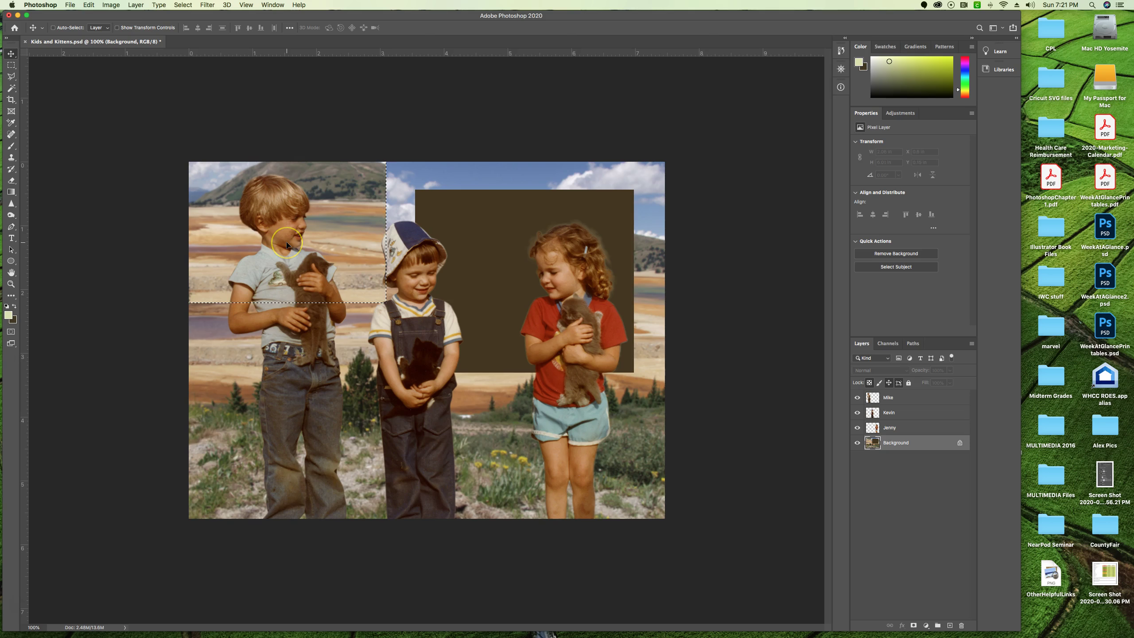
Step: Undo the move of the Background area and its rectangular selection
key("super+z")
key("super+z")
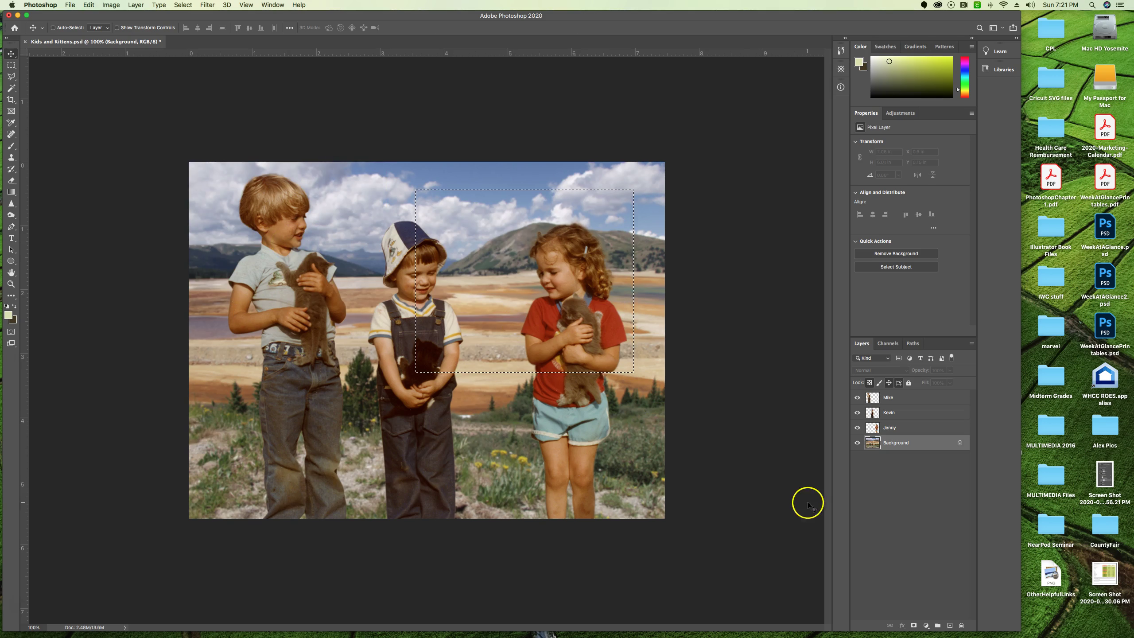
key("super+z")
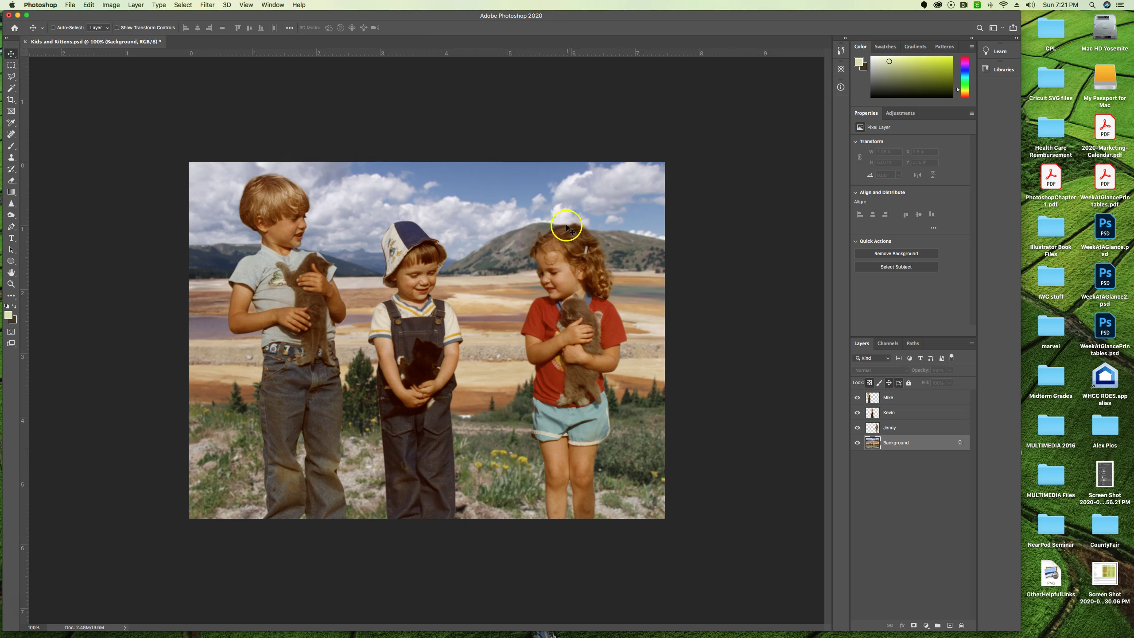
Step: Try to move the whole locked Background layer with the Move tool
left_click_drag(492, 216, 423, 190)
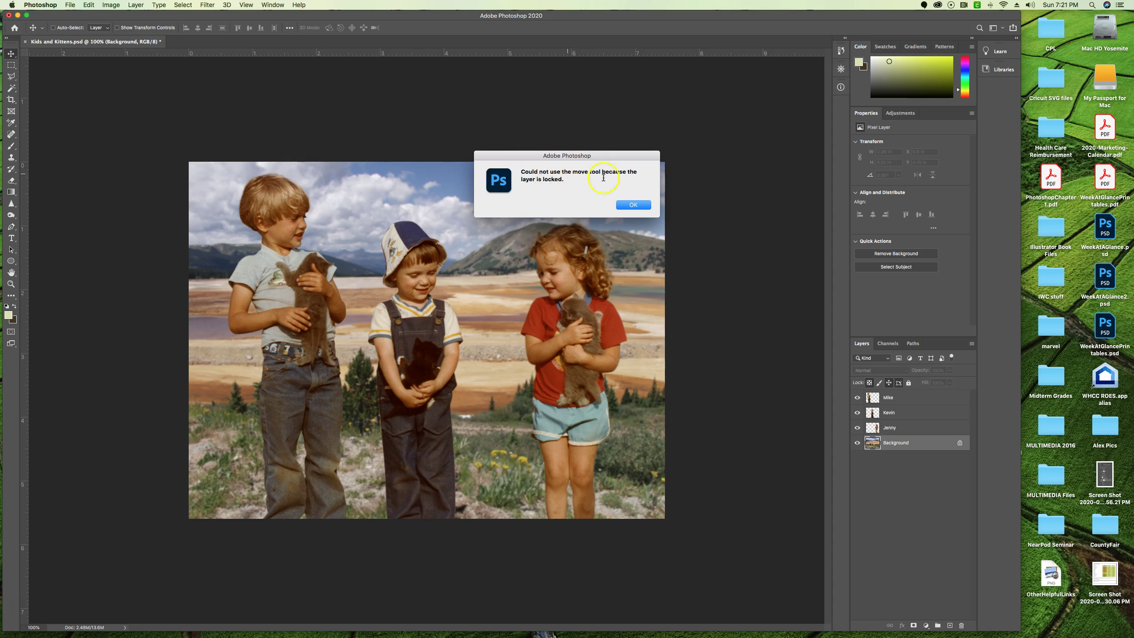
left_click(633, 204)
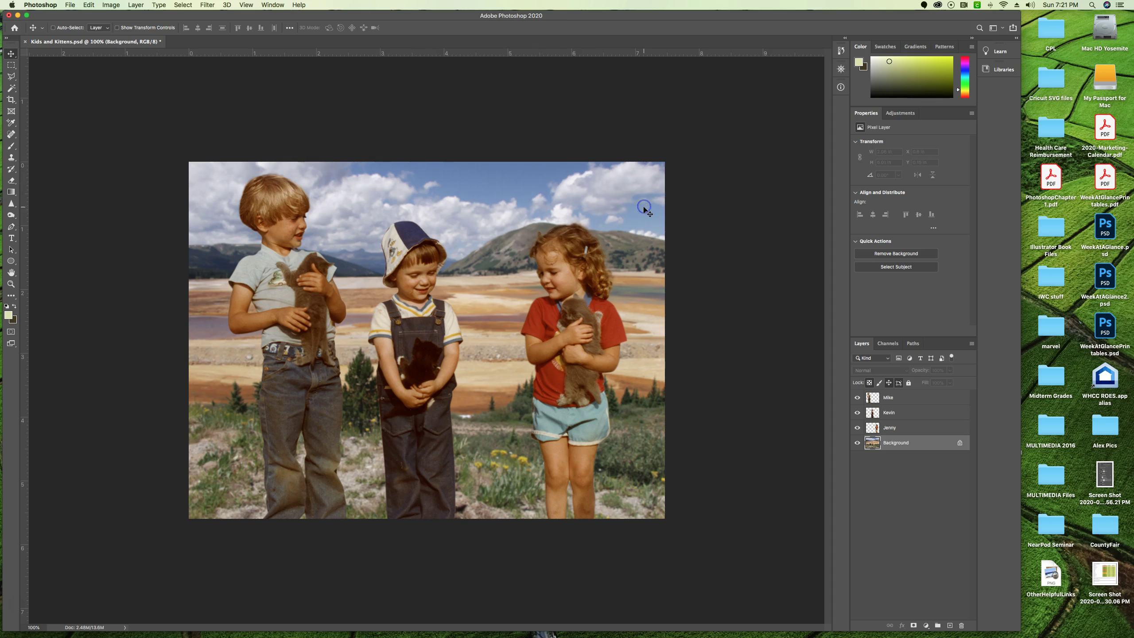
Step: Unlock the Background layer and test moving it about 2.19 in left and 0.42 in down, returning it to its original position
left_click(961, 442)
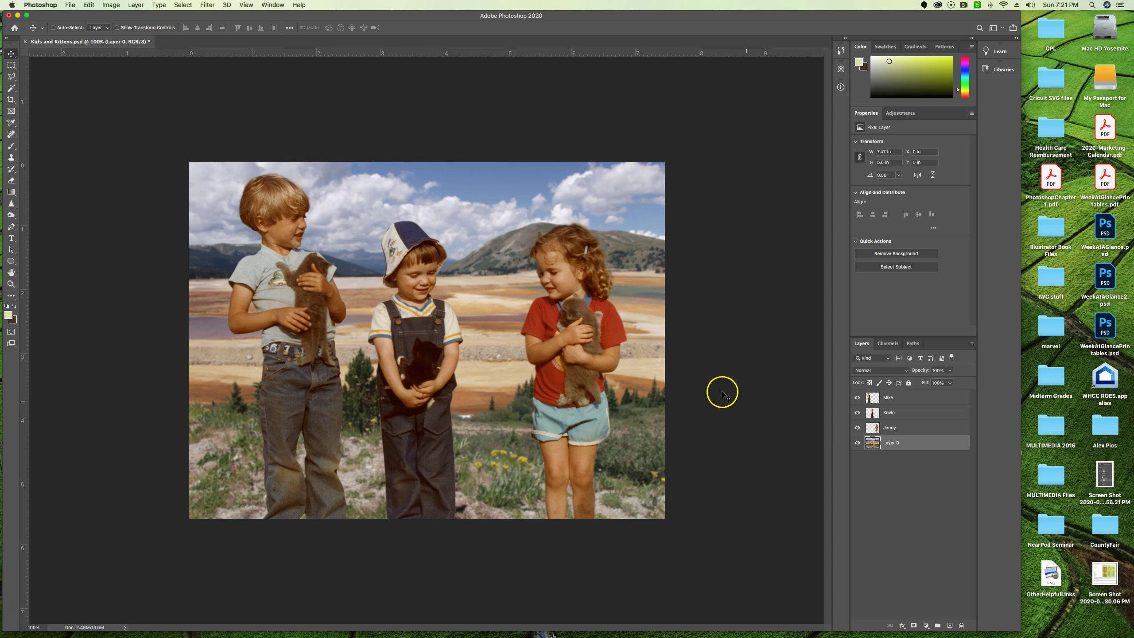
left_click_drag(619, 248, 479, 276)
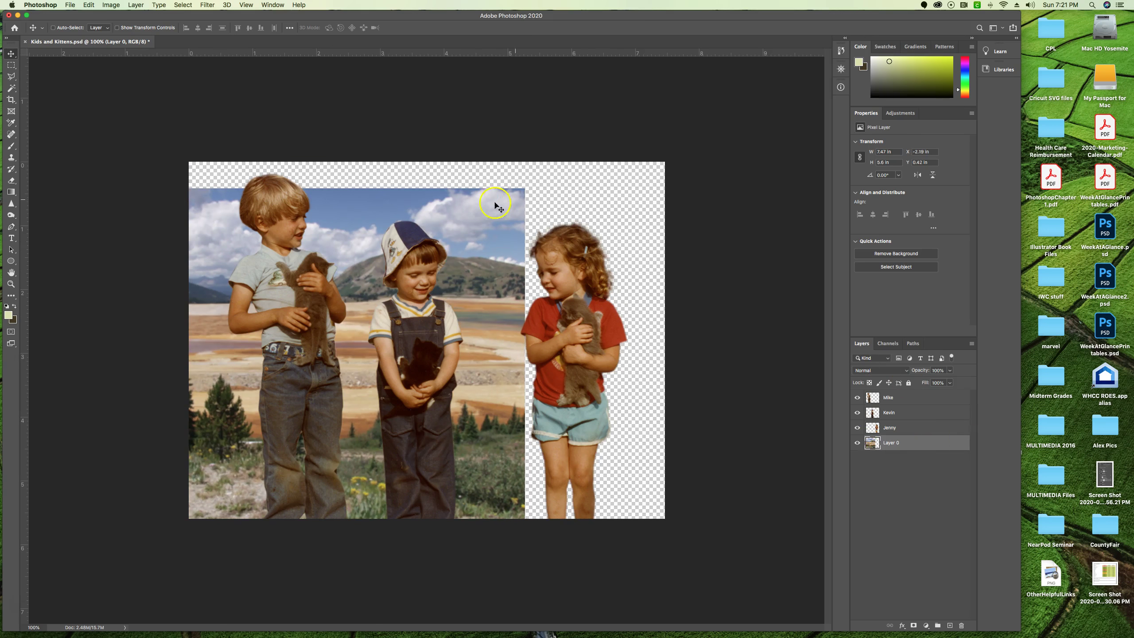
left_click_drag(598, 226, 619, 180)
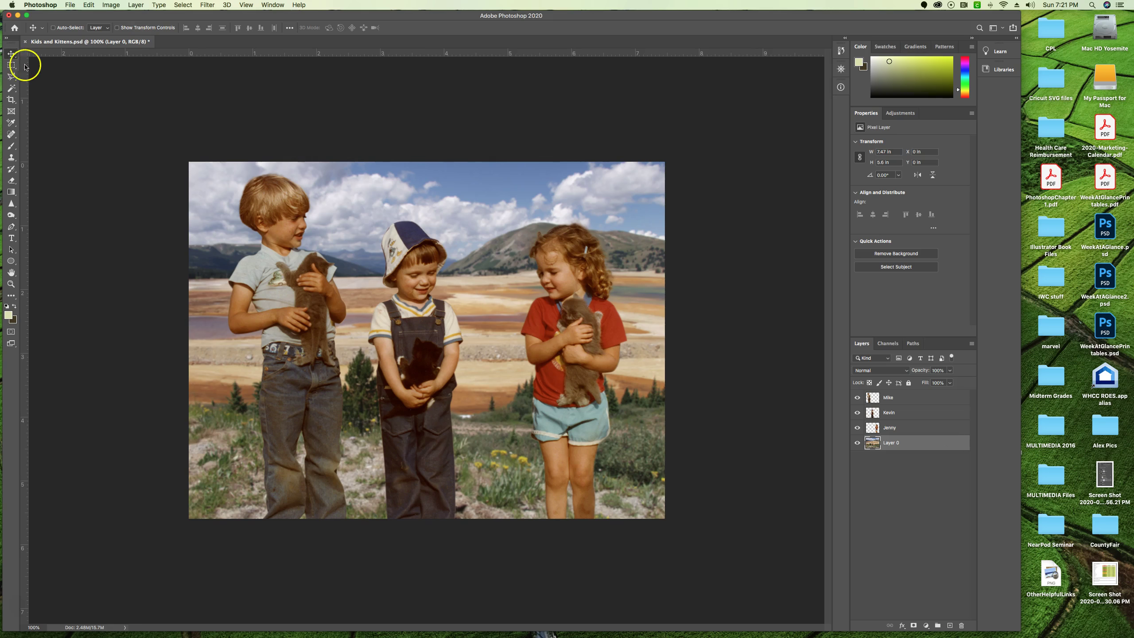
Step: Select a rectangle about 2.32 by 1.48 in around the girl's head on Layer 0 and move it to about X 2.89 in, Y 2.06 in
left_click(11, 65)
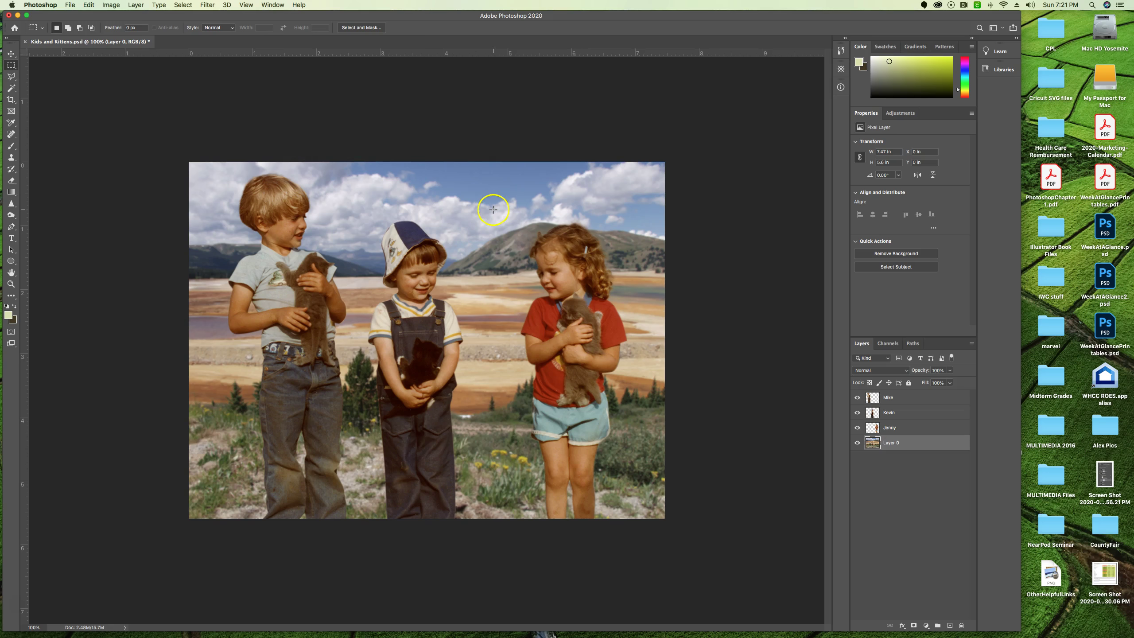
left_click_drag(494, 207, 642, 302)
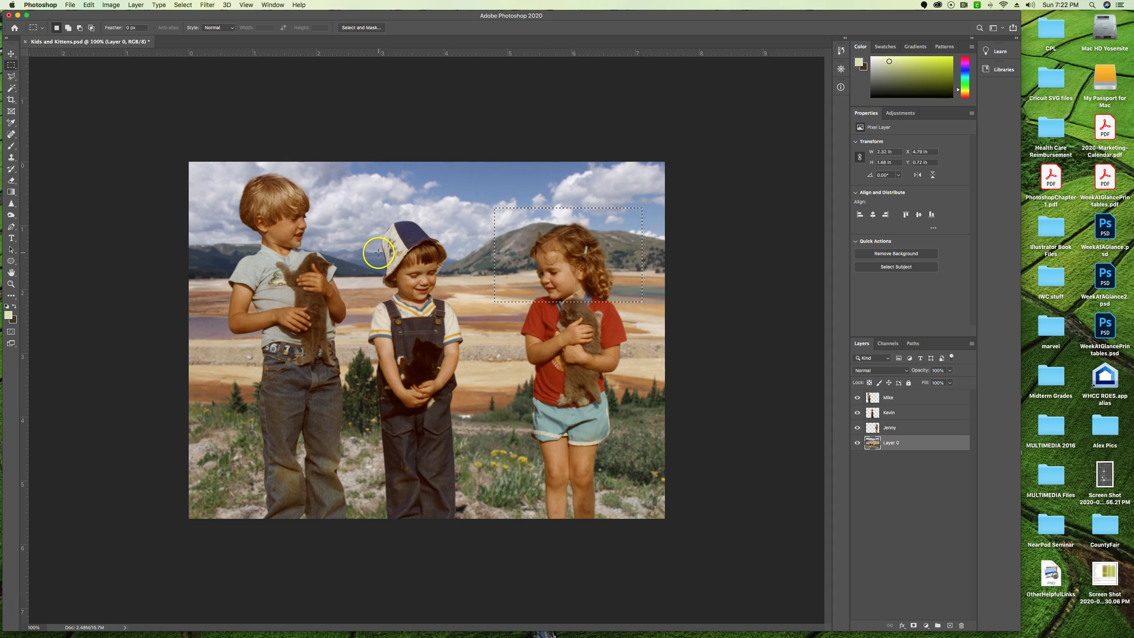
left_click(11, 53)
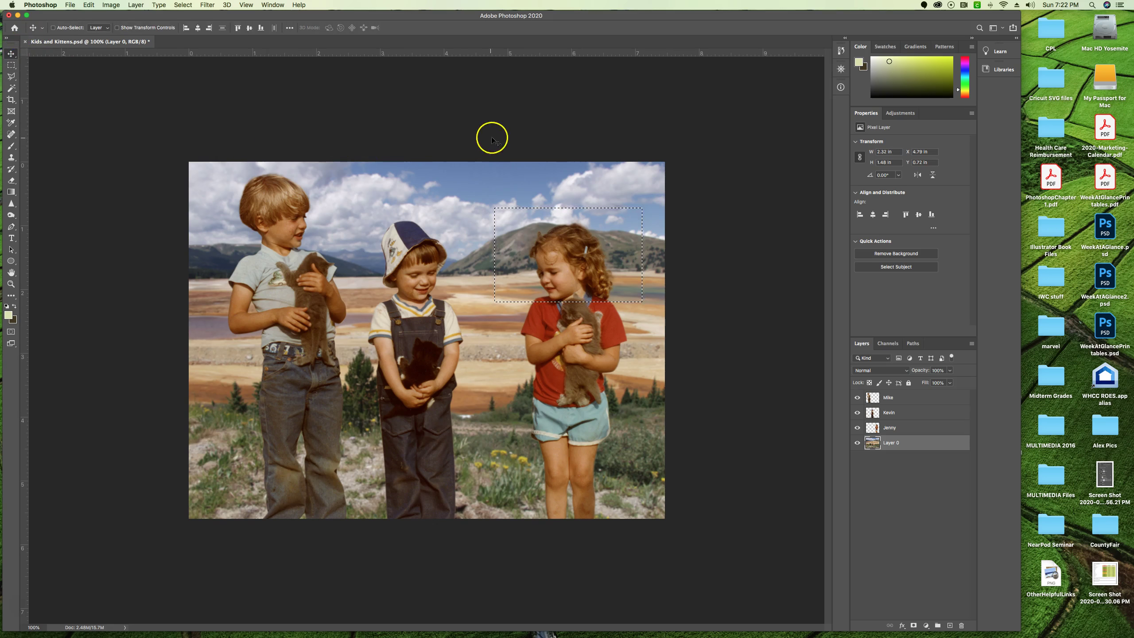
left_click_drag(509, 222, 388, 308)
left_click(889, 442)
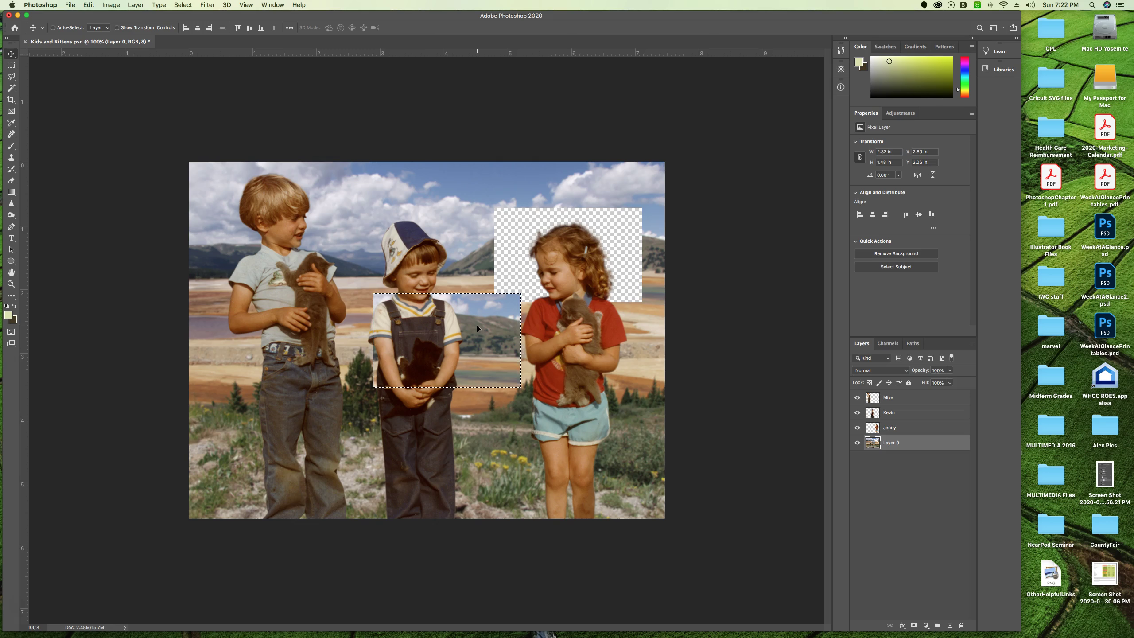
Step: Cancel a free transform of the selected area on Layer 0 and undo that area's move
key("super+t")
left_click_drag(520, 294, 533, 272)
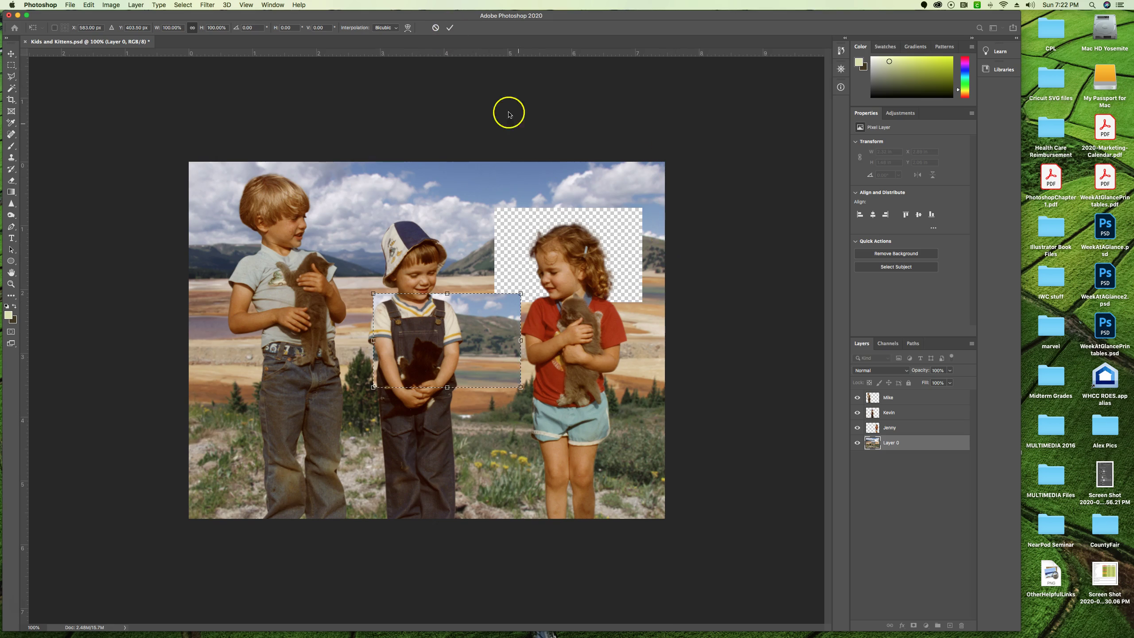
left_click(436, 28)
key("super+z")
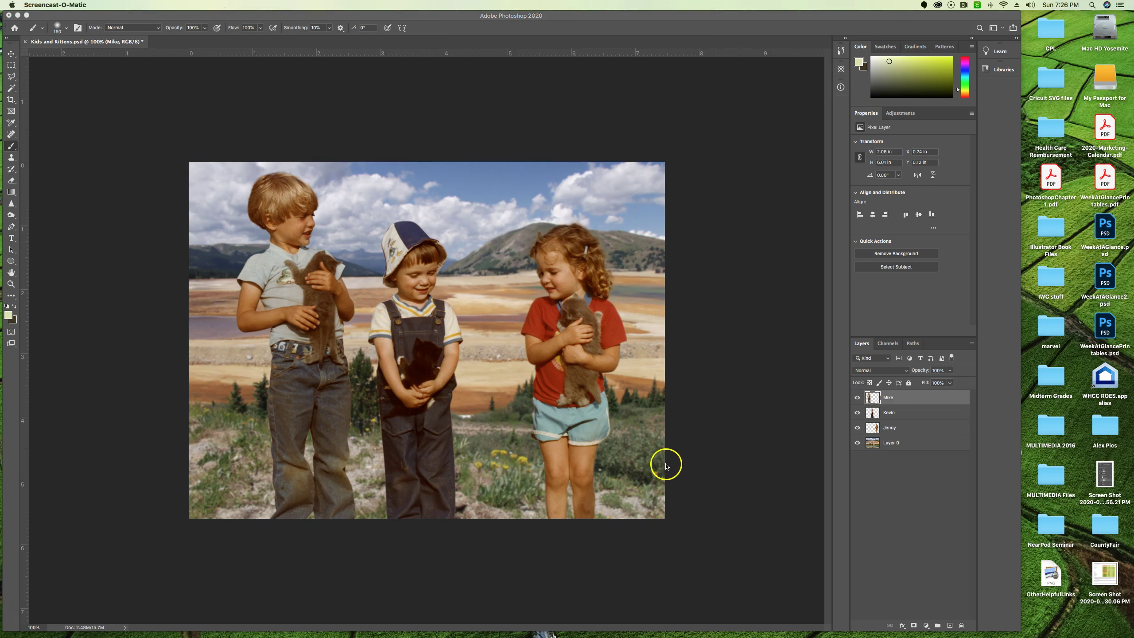
Step: Load the tallest boy's layer outline as a selection, and deselect it
left_click(895, 399, "super")
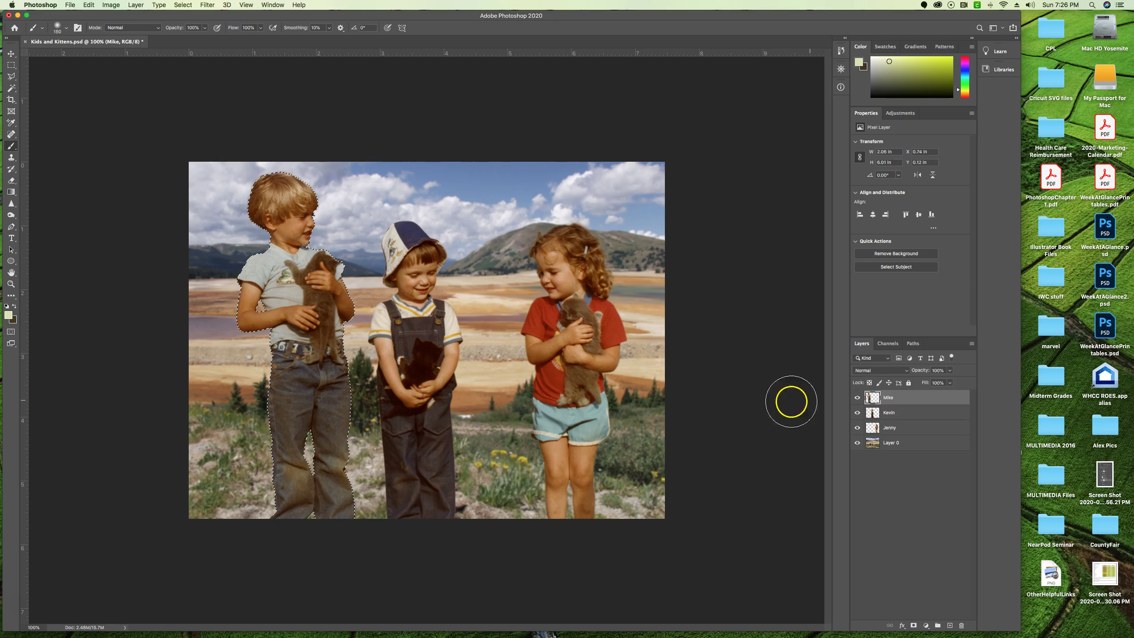
key("super+d")
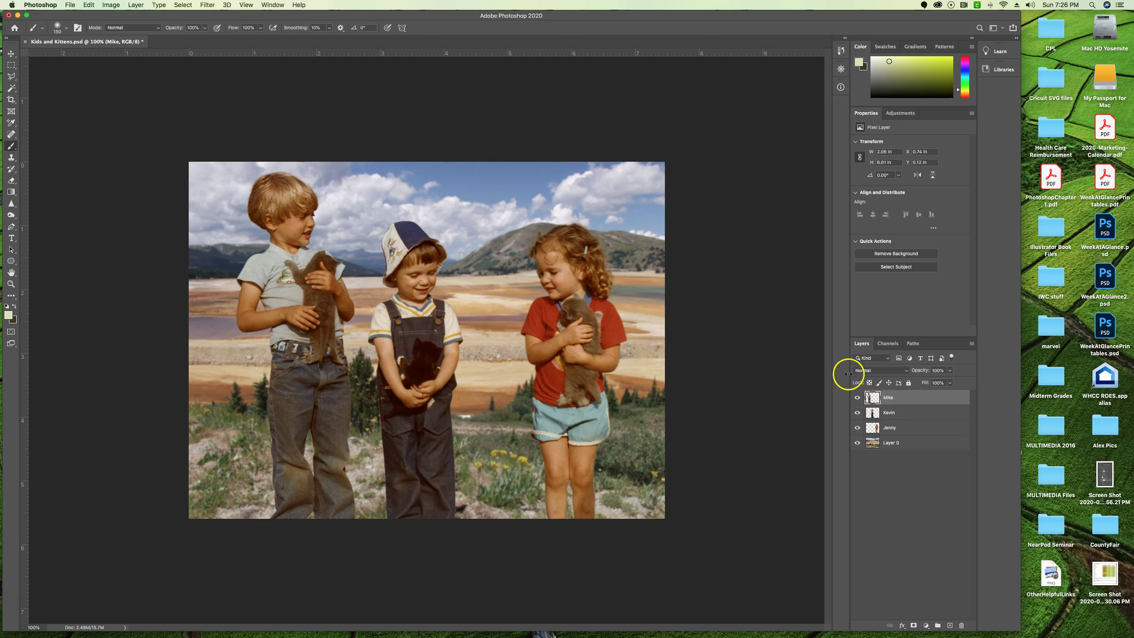
Step: Preview blend modes such as Darken, Multiply and Lighten on the tallest boy's layer and keep it on Normal
left_click(902, 371)
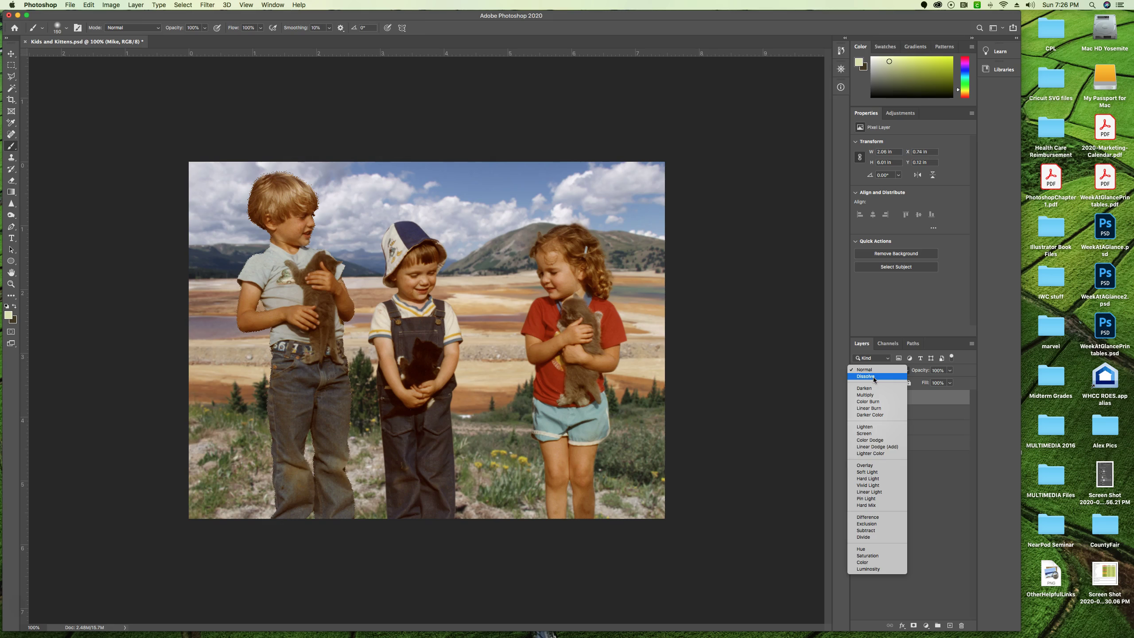
left_click(873, 387)
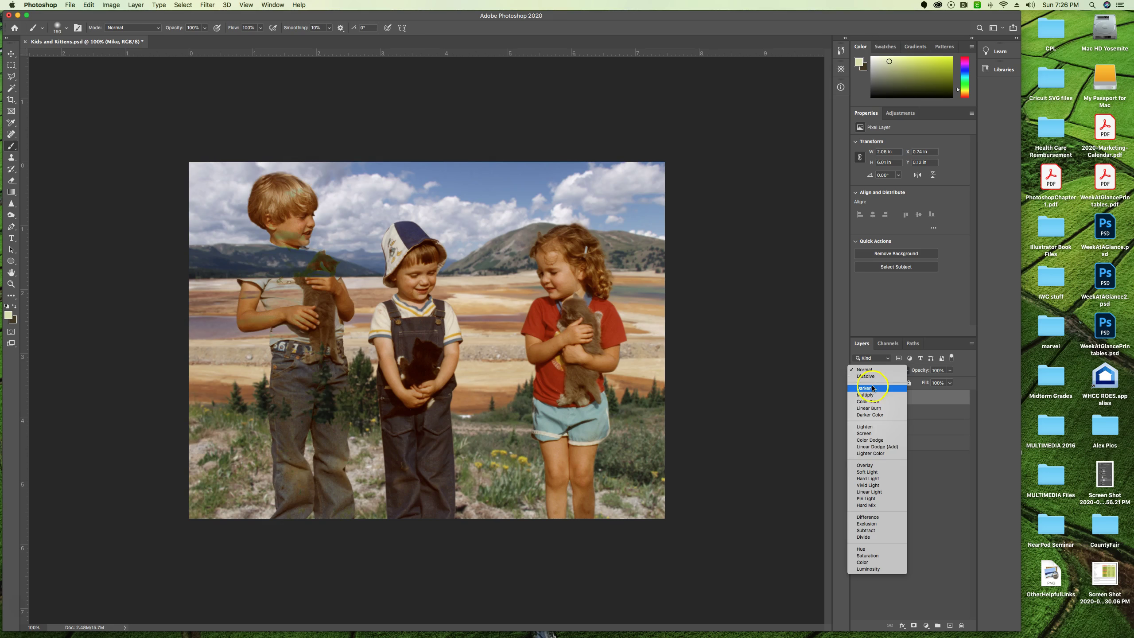
left_click(871, 408)
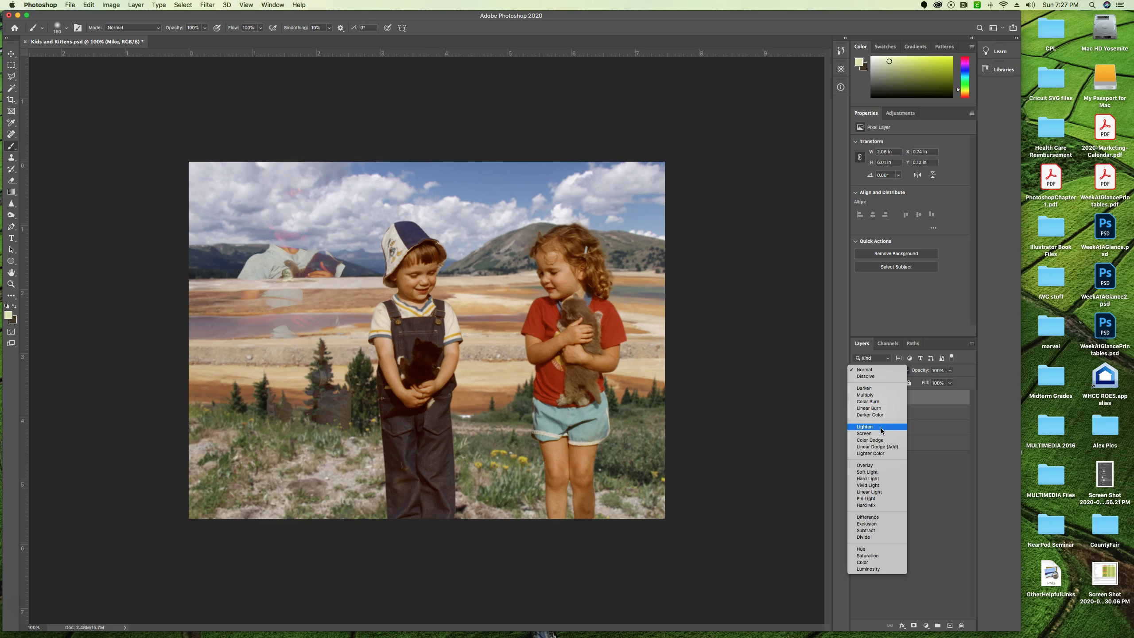
left_click(881, 434)
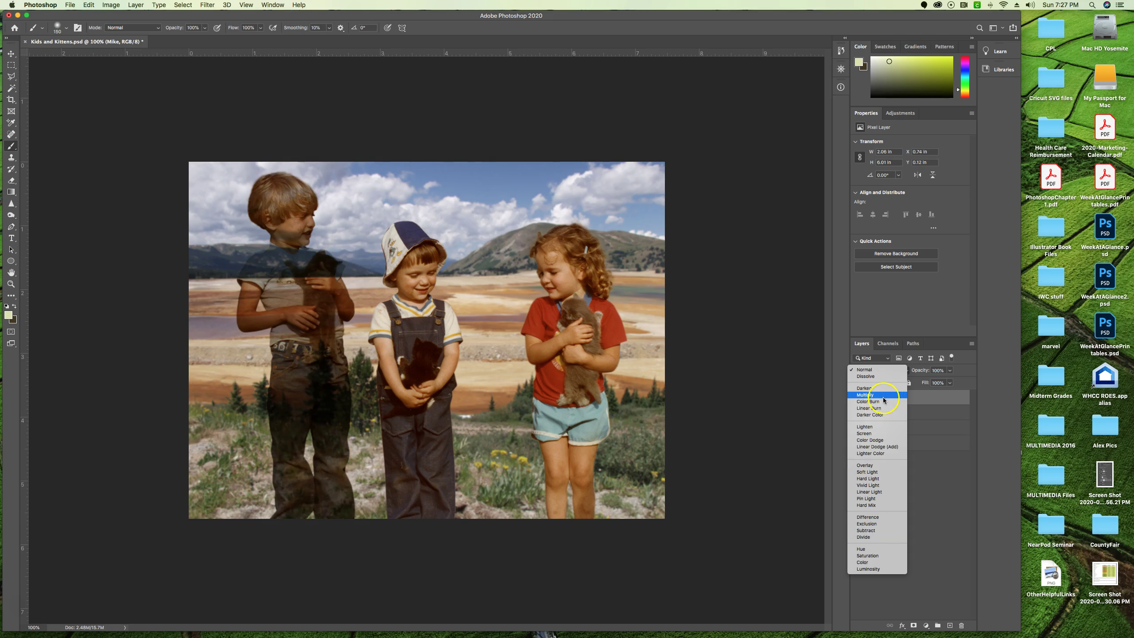
left_click(869, 370)
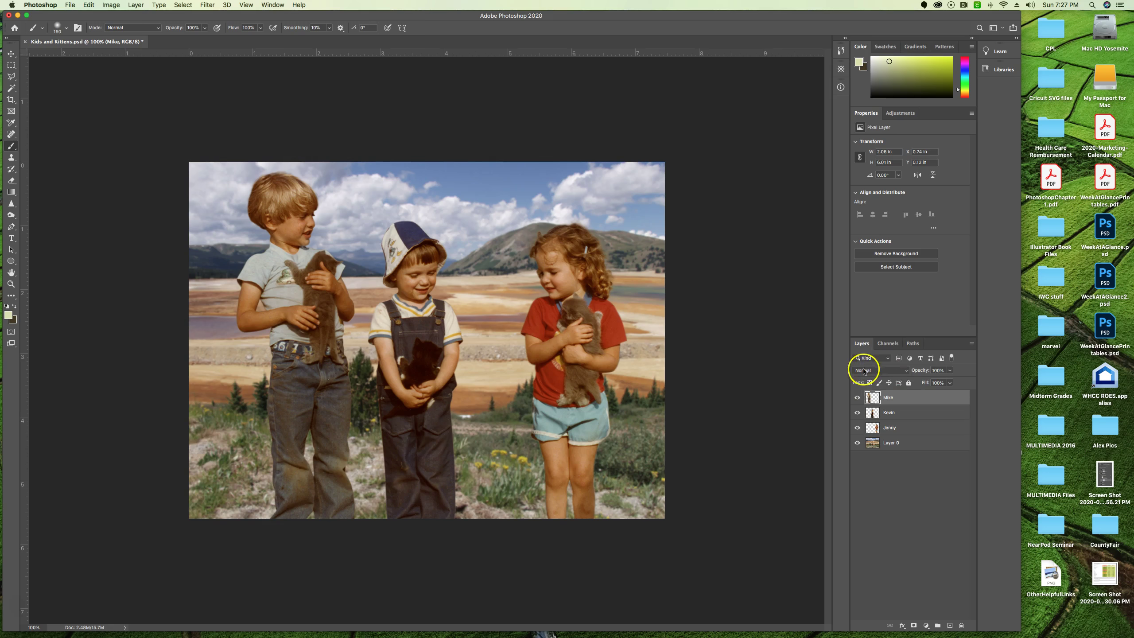
Step: Lower the opacity of the tallest boy's layer to about 28% and bring it back to 100%
left_click(923, 372)
left_click_drag(905, 372, 915, 373)
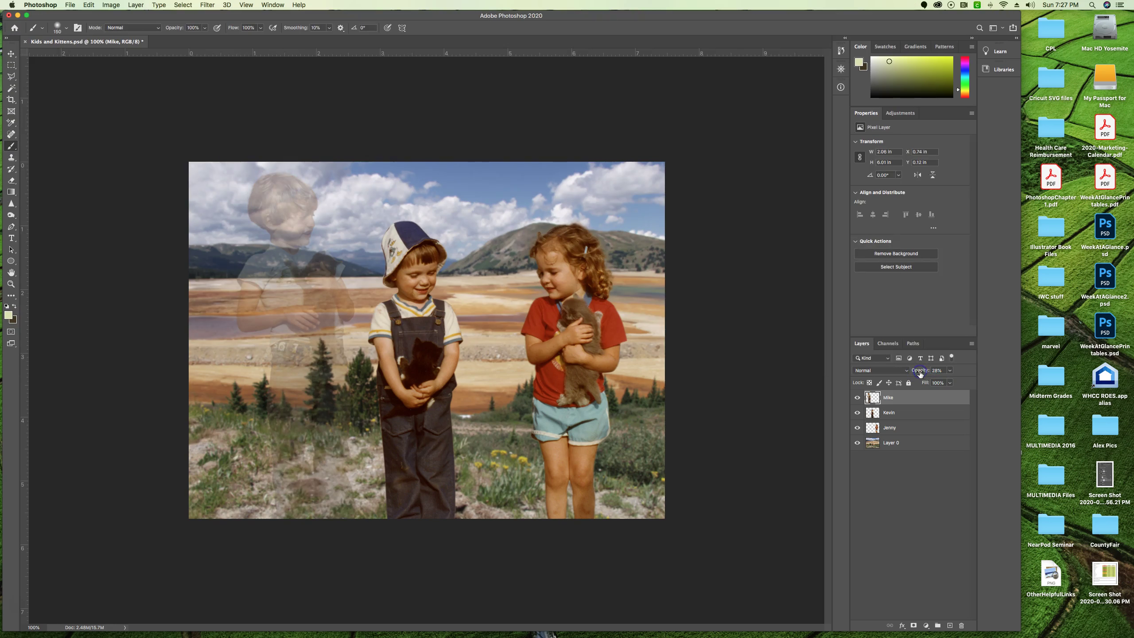
left_click_drag(922, 373, 955, 371)
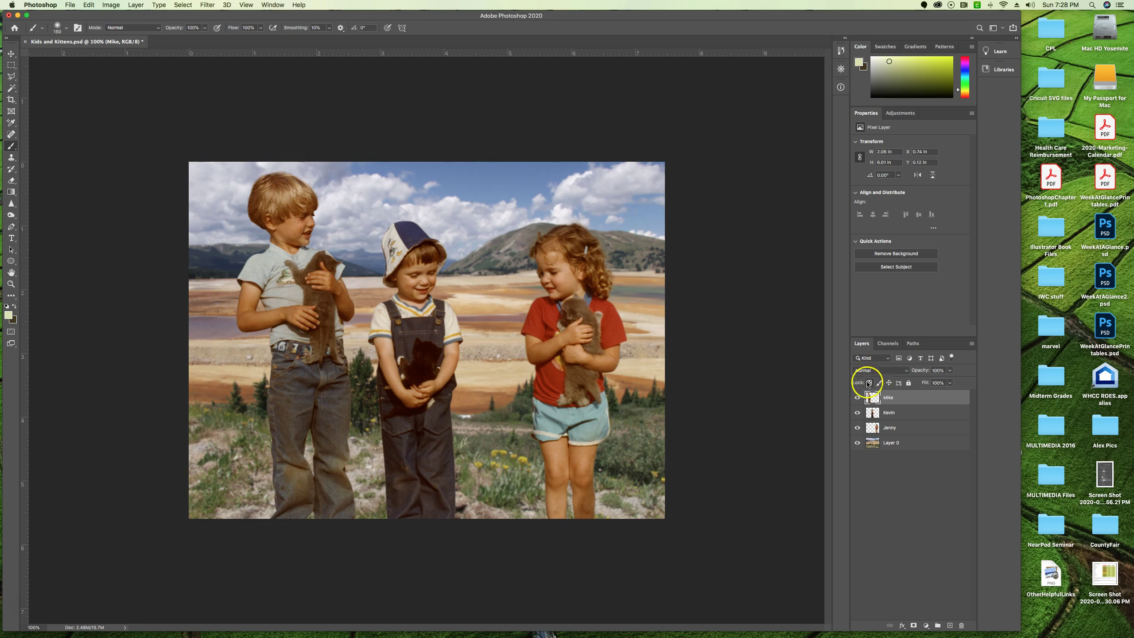
Step: Set the tallest boy's layer to 90% opacity and return it to 100%
left_click(951, 373)
left_click(961, 382)
left_click(942, 371)
type("90")
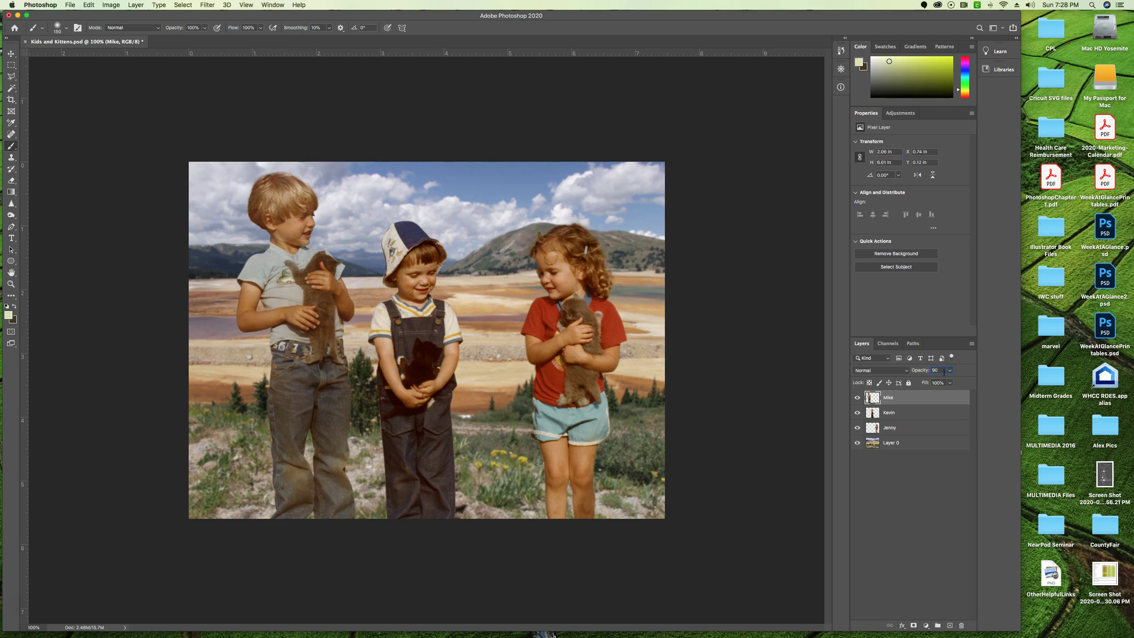
left_click(950, 371)
left_click_drag(951, 383, 949, 427)
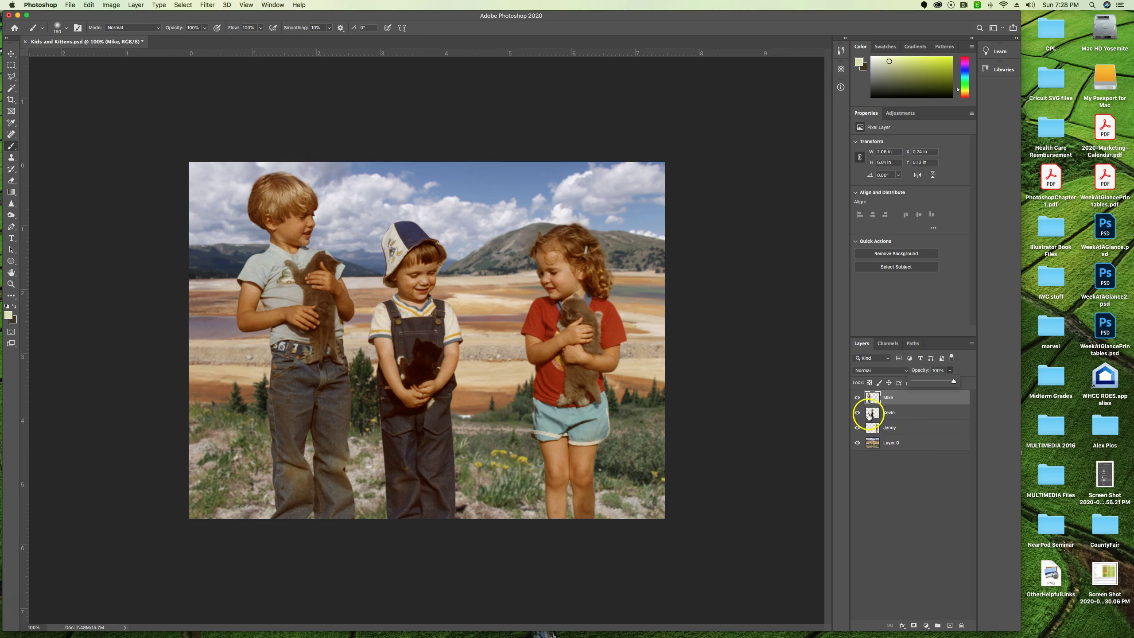
Step: Try opacities of 5% and 50% on the tallest boy's layer and raise the opacity back to nearly full
left_click(940, 370)
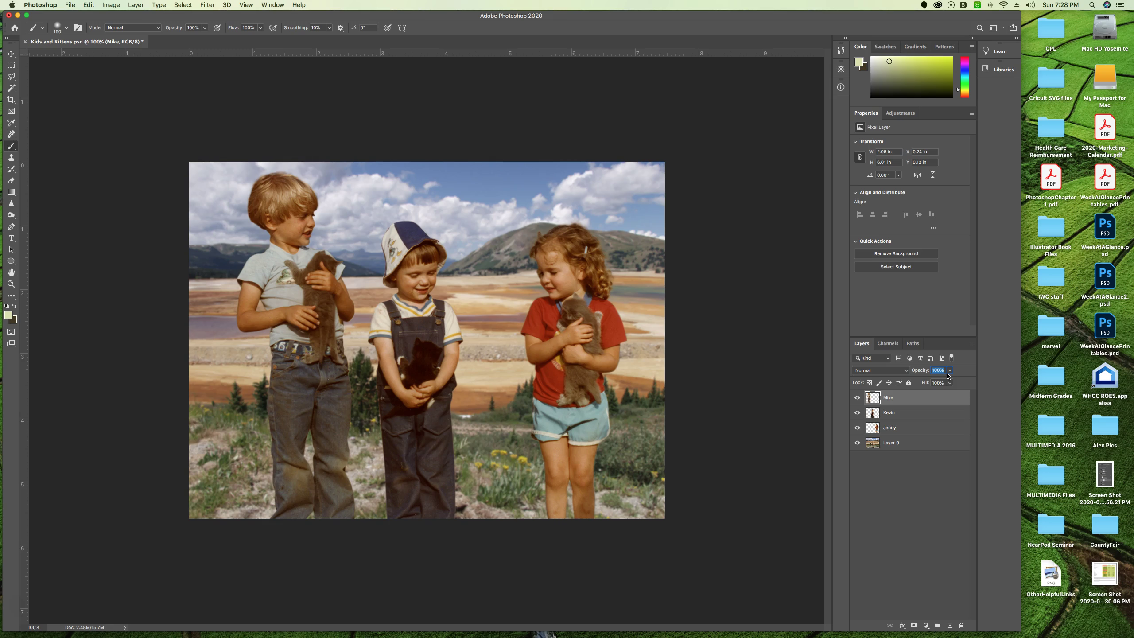
type("5")
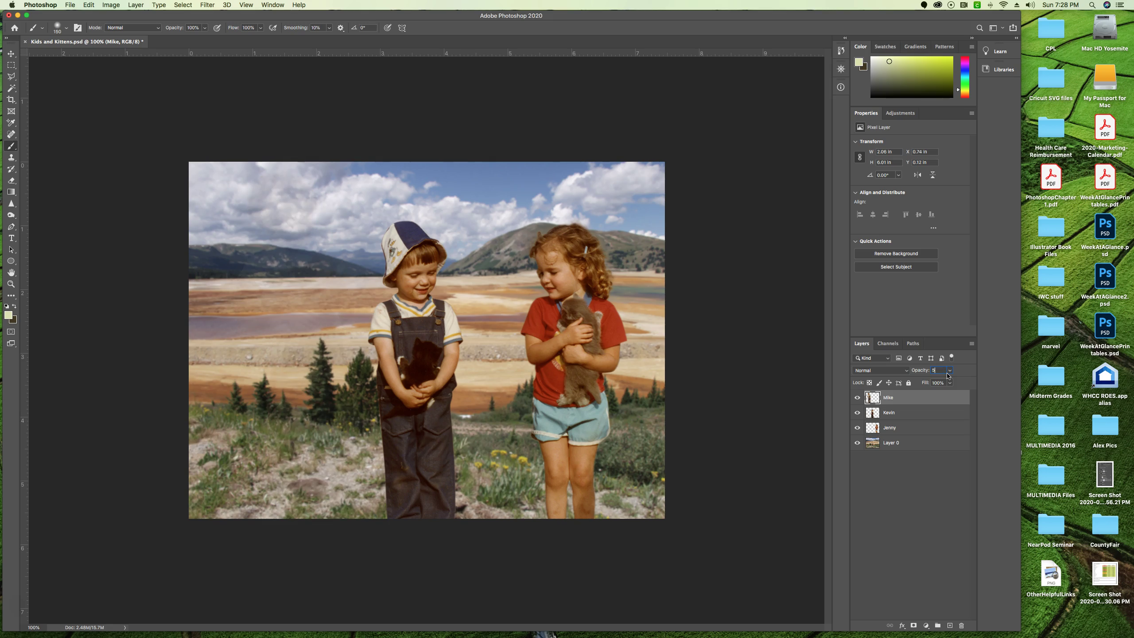
left_click(935, 370)
left_click(935, 371)
type("50")
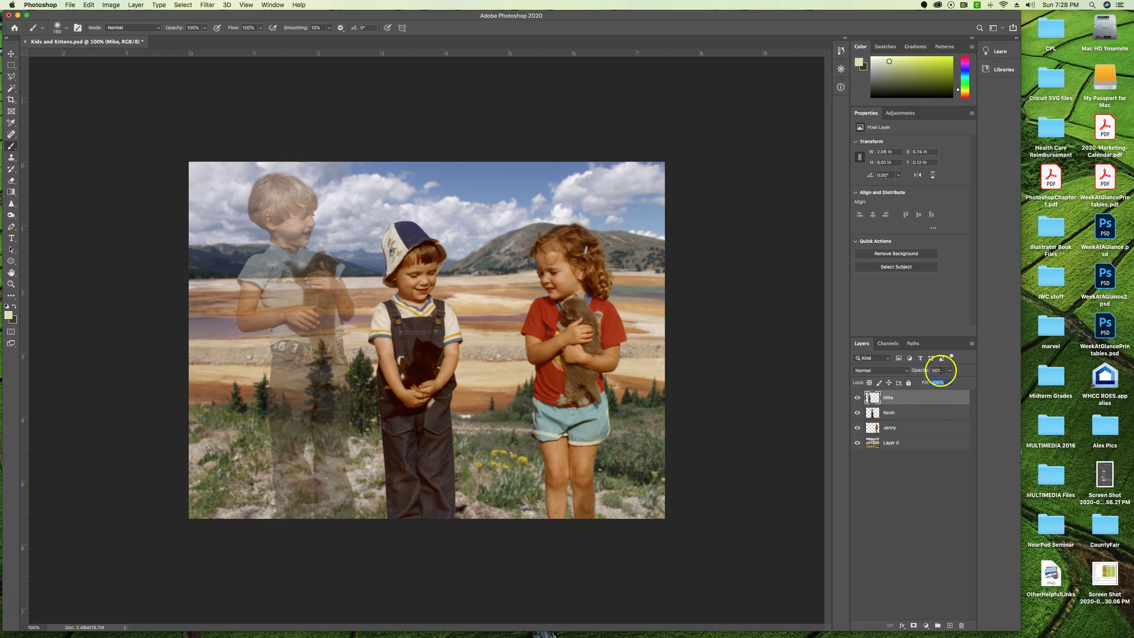
left_click(943, 373)
left_click_drag(924, 372, 953, 373)
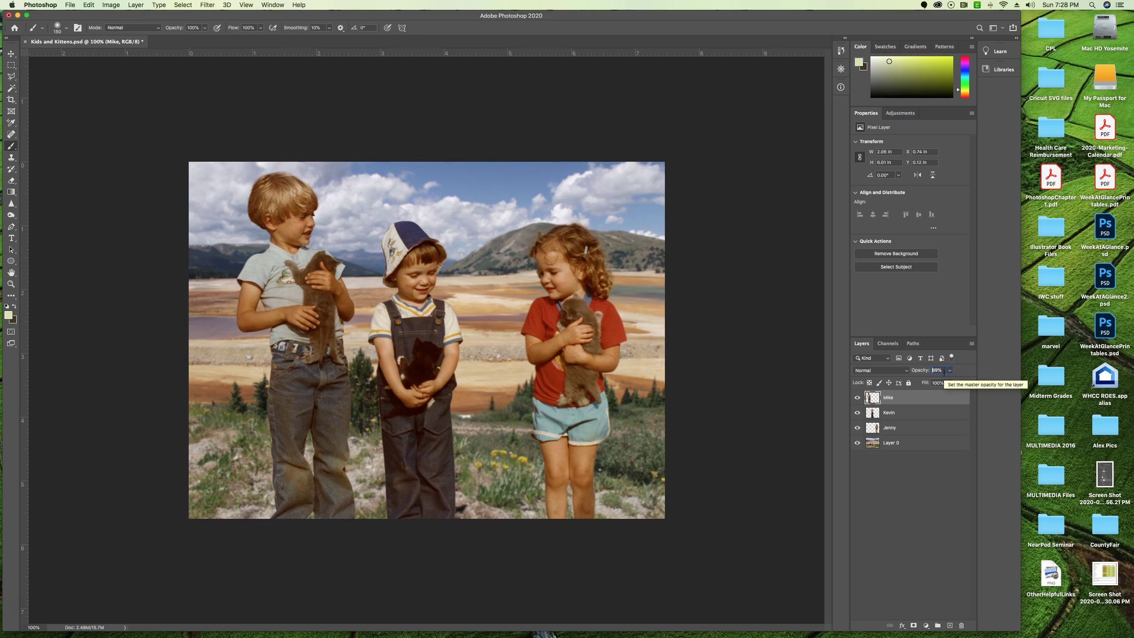
Step: Check the Fill setting of the tallest boy's layer and restore the layer's opacity to 100%
left_click(922, 388)
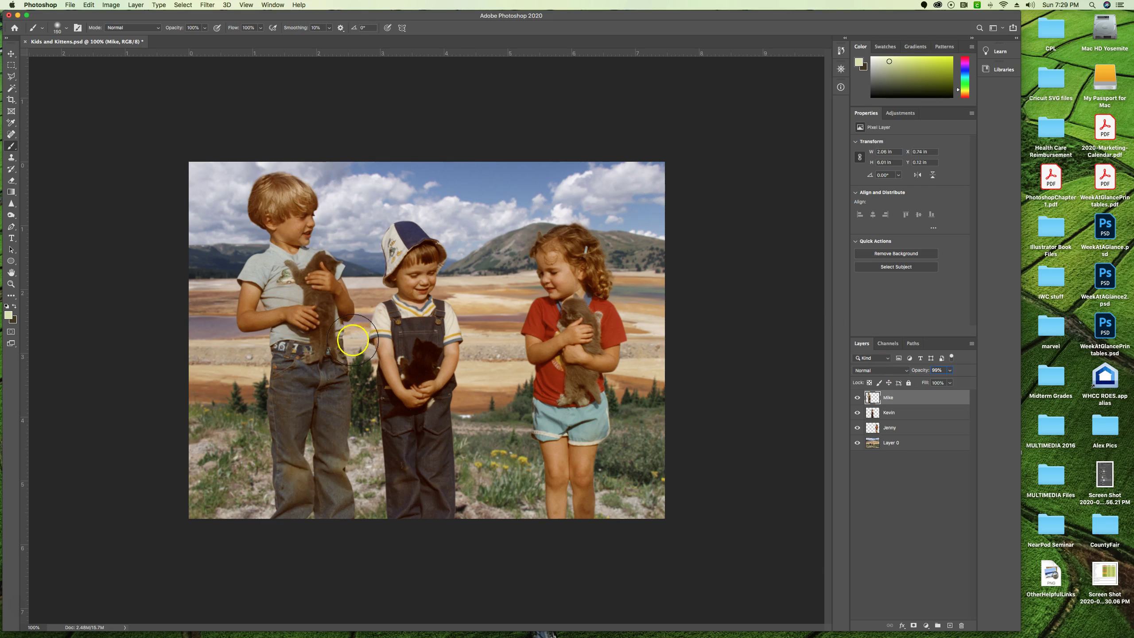
mouse_move(284, 194)
left_mouse_down()
mouse_move(291, 242)
mouse_move(285, 202)
mouse_move(302, 205)
mouse_move(284, 228)
mouse_move(289, 274)
mouse_move(287, 196)
left_mouse_up()
left_click(942, 383)
left_click(949, 385)
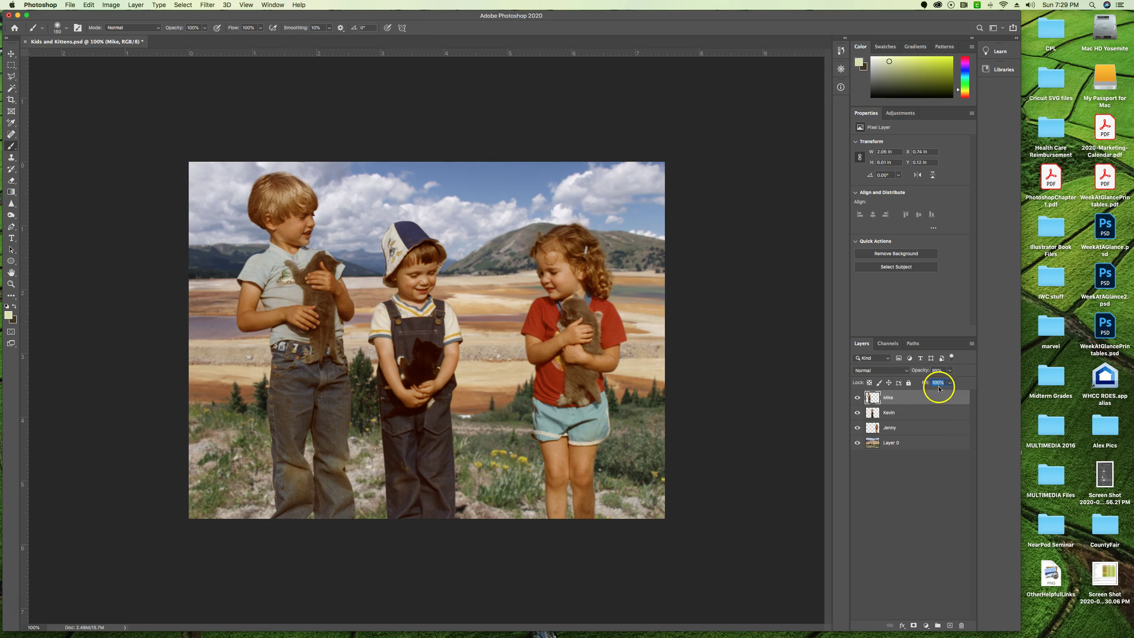
left_click(924, 371)
left_click_drag(924, 371, 963, 371)
left_click(897, 401)
left_click(904, 445)
left_click(906, 397)
left_click(965, 373)
left_click(896, 413)
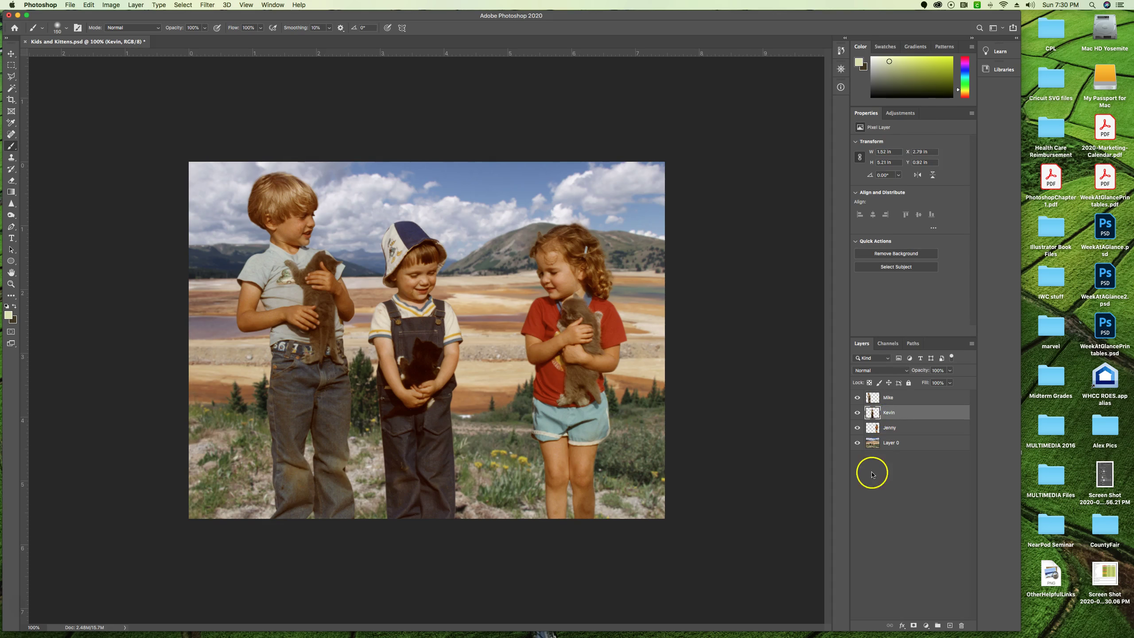
Step: Lock the transparent pixels of the tallest boy's layer
left_click(870, 383)
left_click(909, 398)
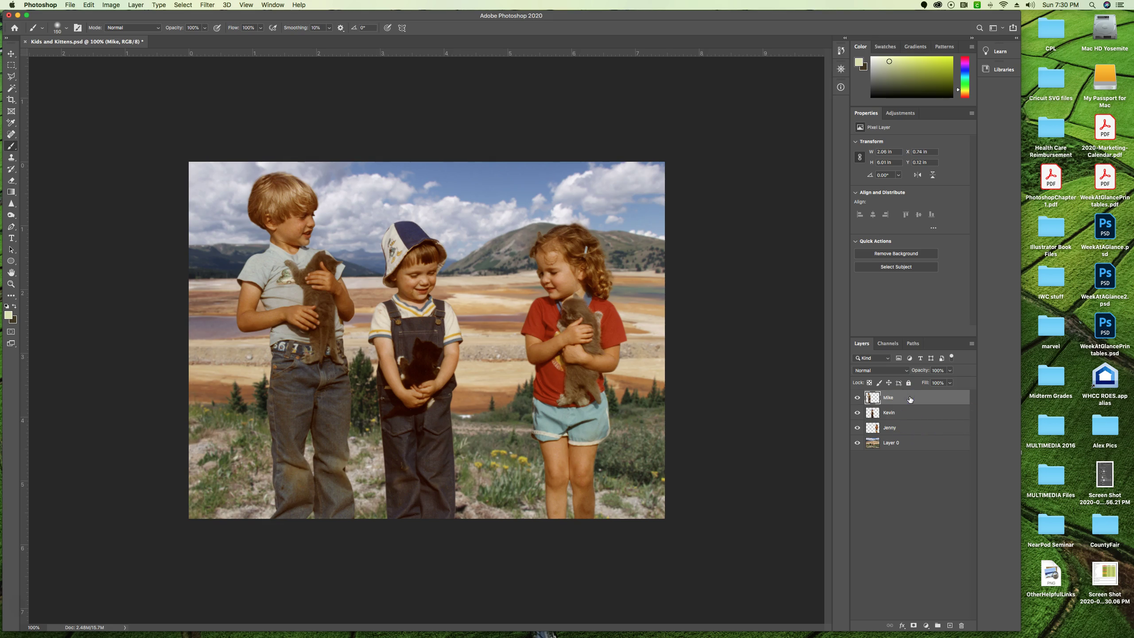
left_click(870, 383)
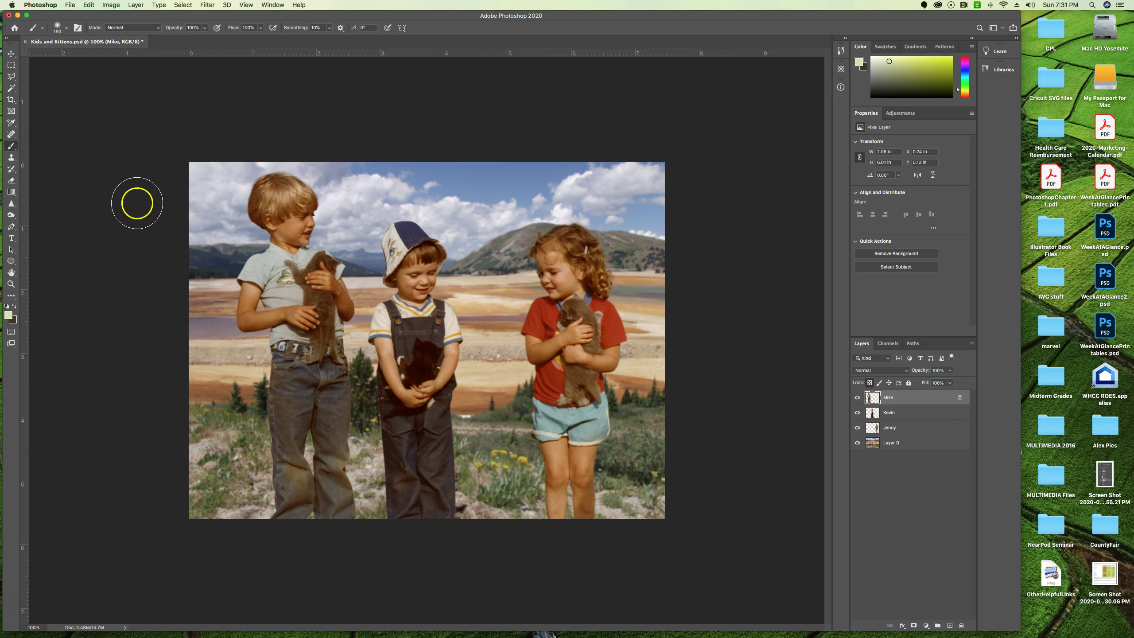
Step: Set the foreground color to a bright, saturated red
left_click(8, 315)
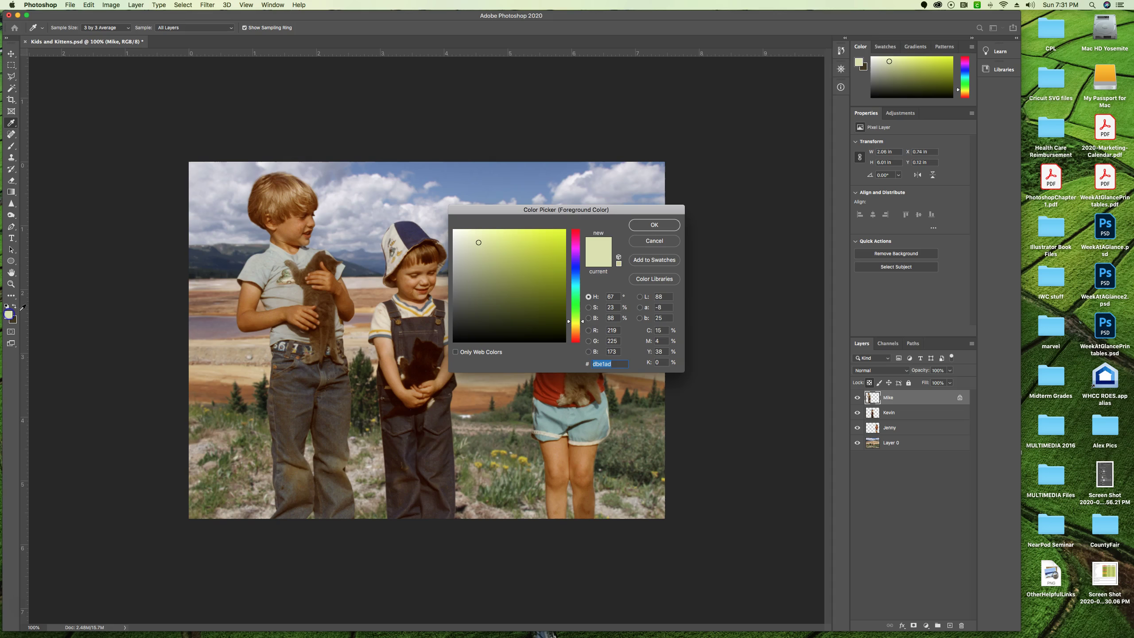
left_click(576, 233)
key("Return")
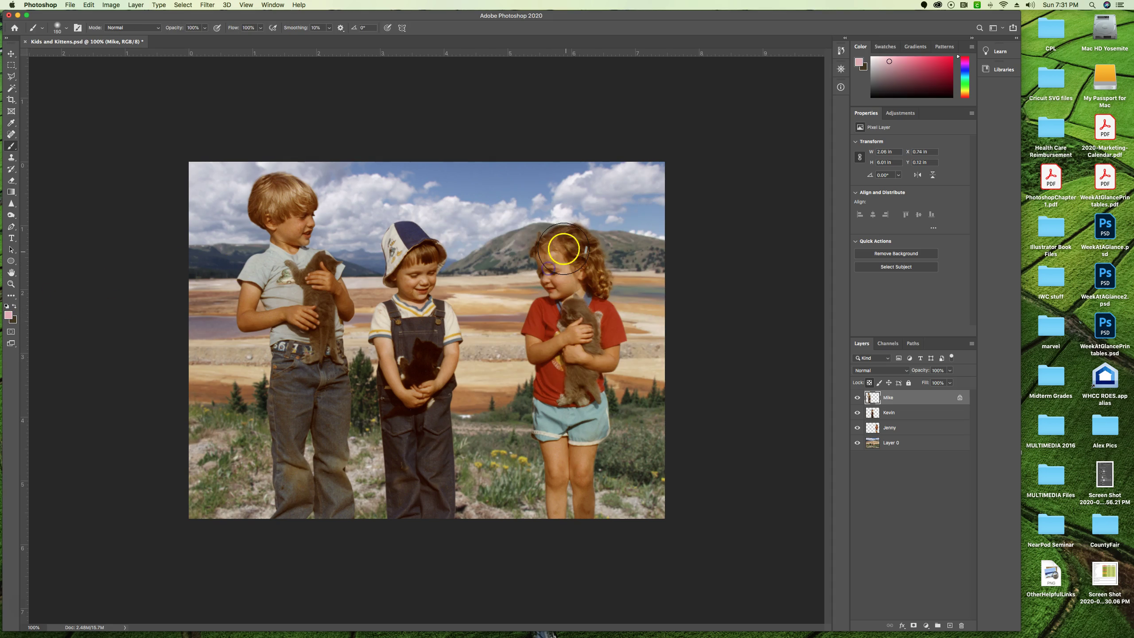
left_click(8, 315)
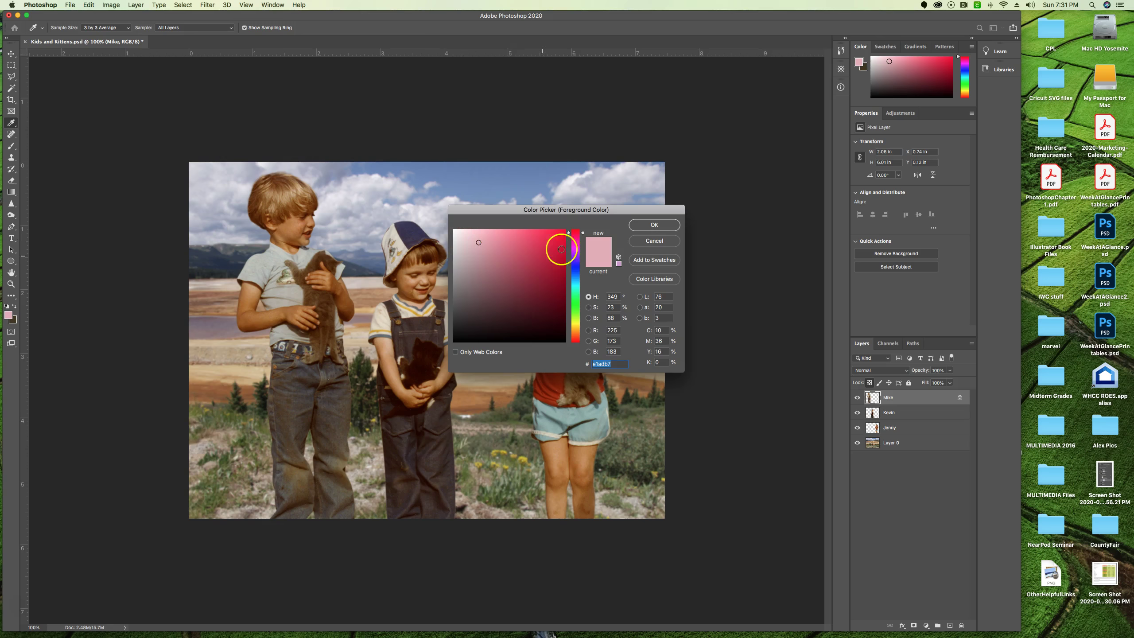
left_click_drag(576, 233, 587, 366)
left_click(557, 237)
left_click(655, 224)
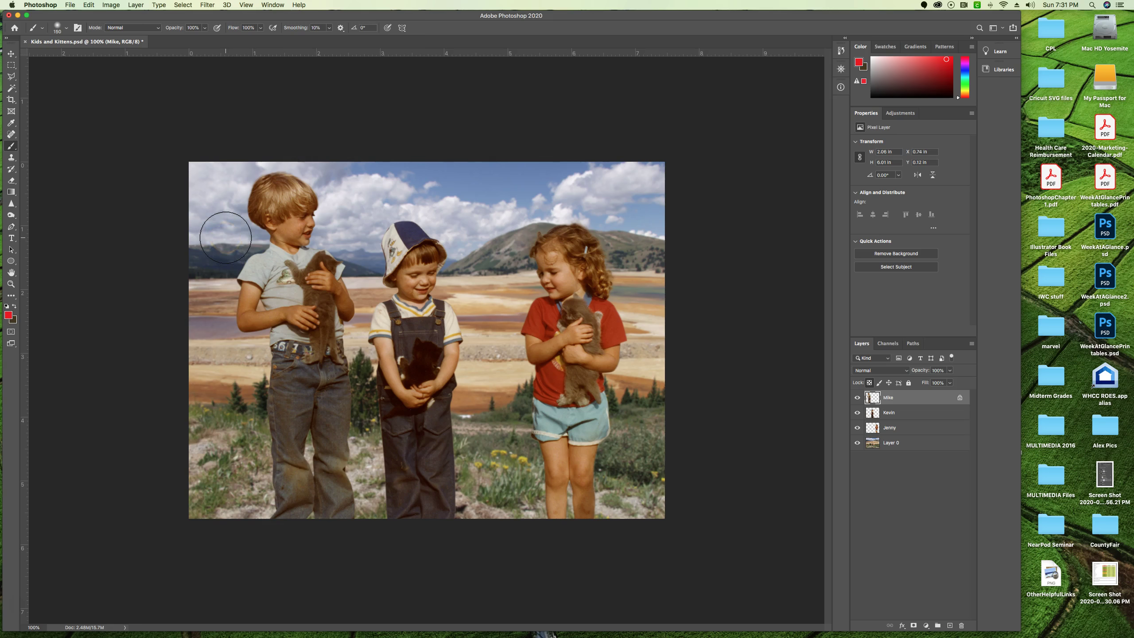
Step: Brush red over the tallest boy from head to legs with transparency locked, and undo the strokes
mouse_move(212, 241)
left_mouse_down()
mouse_move(213, 299)
mouse_move(268, 385)
mouse_move(384, 467)
mouse_move(185, 472)
mouse_move(308, 483)
left_mouse_up()
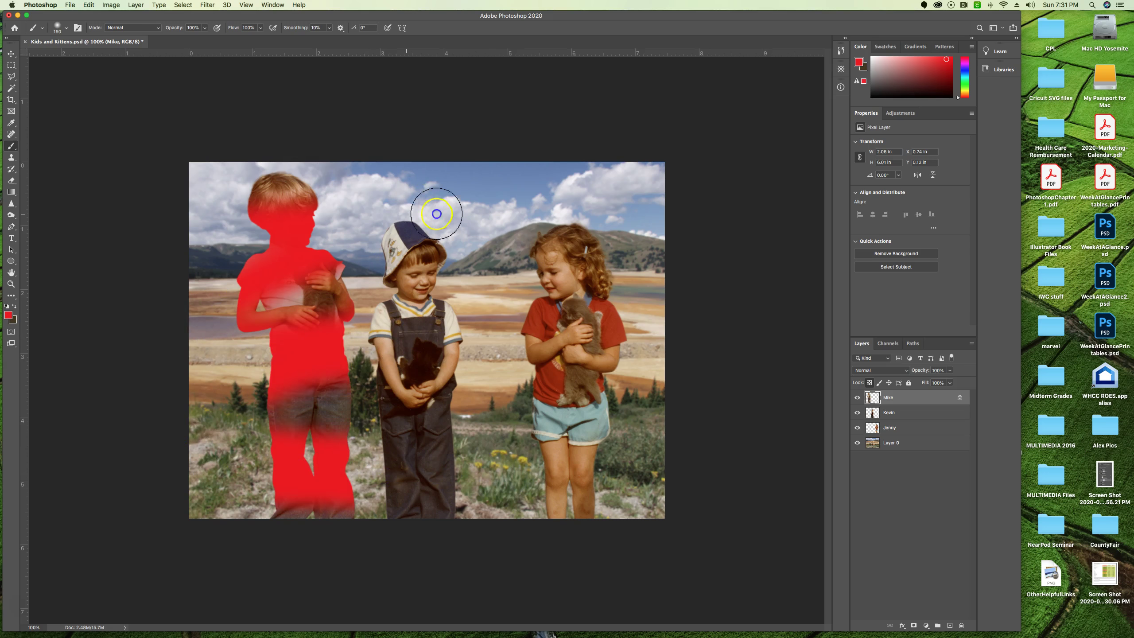
left_click_drag(308, 385, 308, 424)
left_click_drag(97, 475, 472, 519)
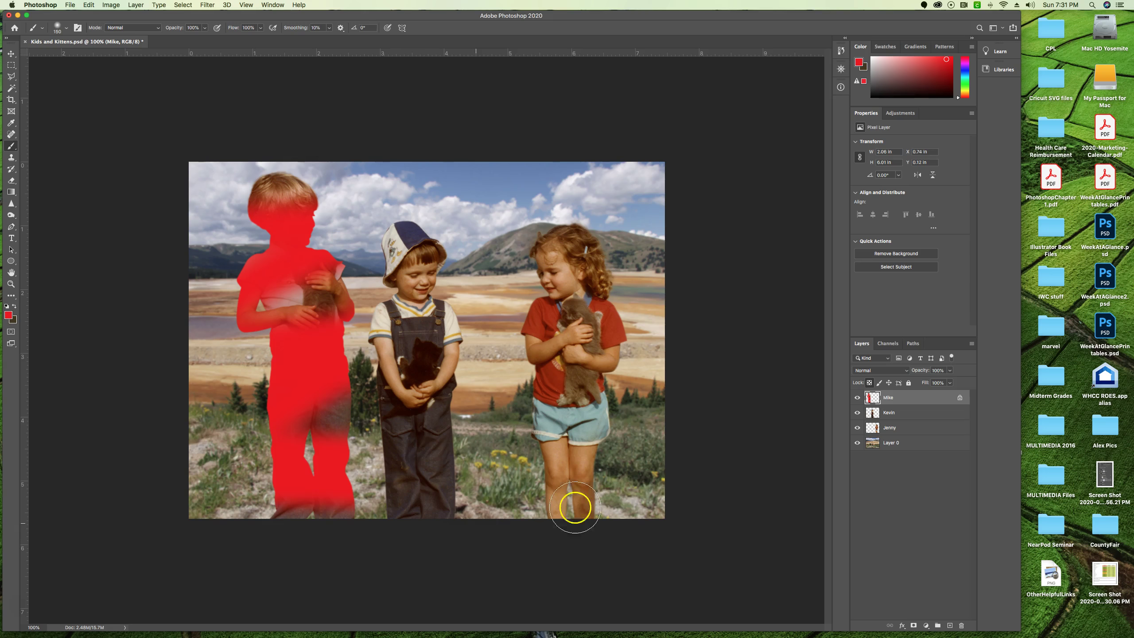
left_click(873, 383)
left_click(870, 383)
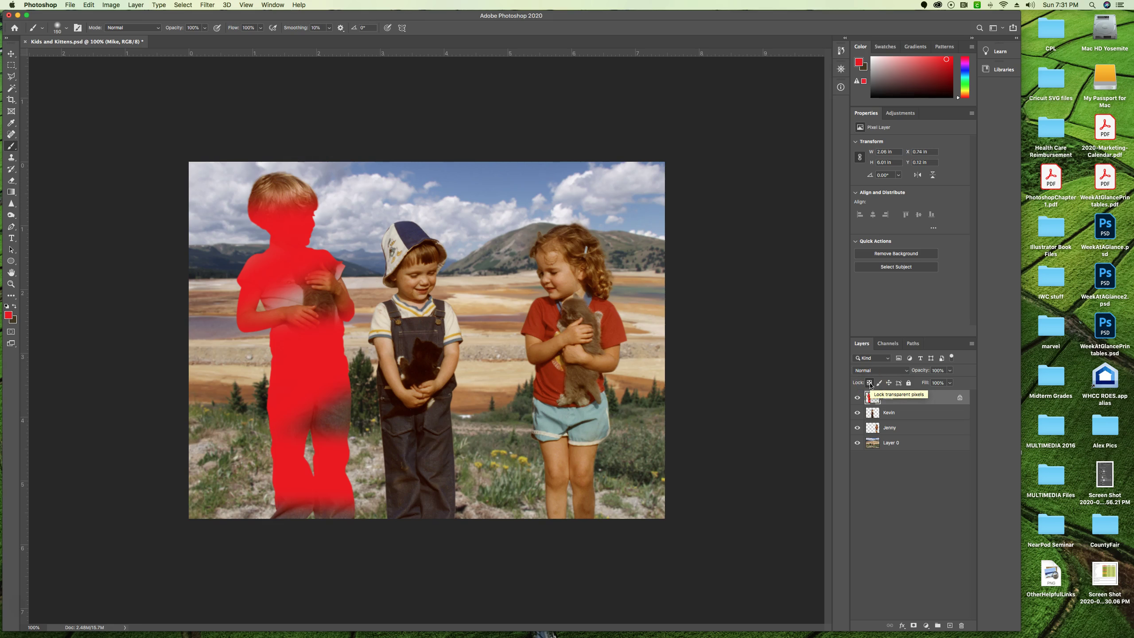
key("super+z")
left_click(876, 392)
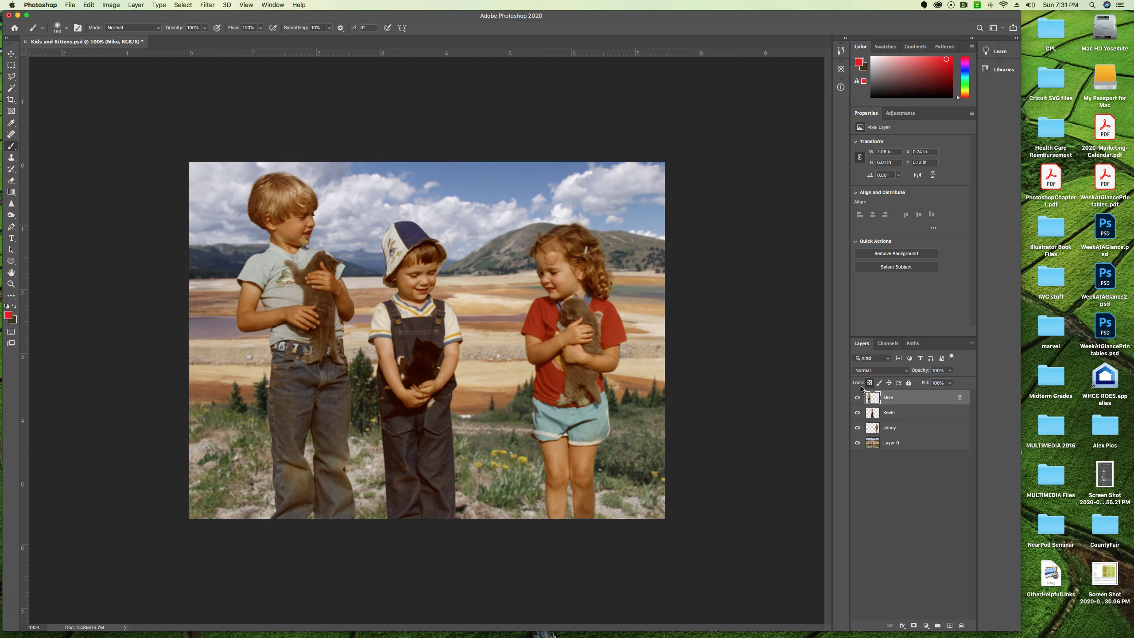
Step: Drag the Eraser tool's strokes across the tallest boy from head to thighs with transparent pixels locked
left_click(872, 385)
left_click(872, 385)
left_click(870, 384)
left_click(870, 384)
left_click(11, 180)
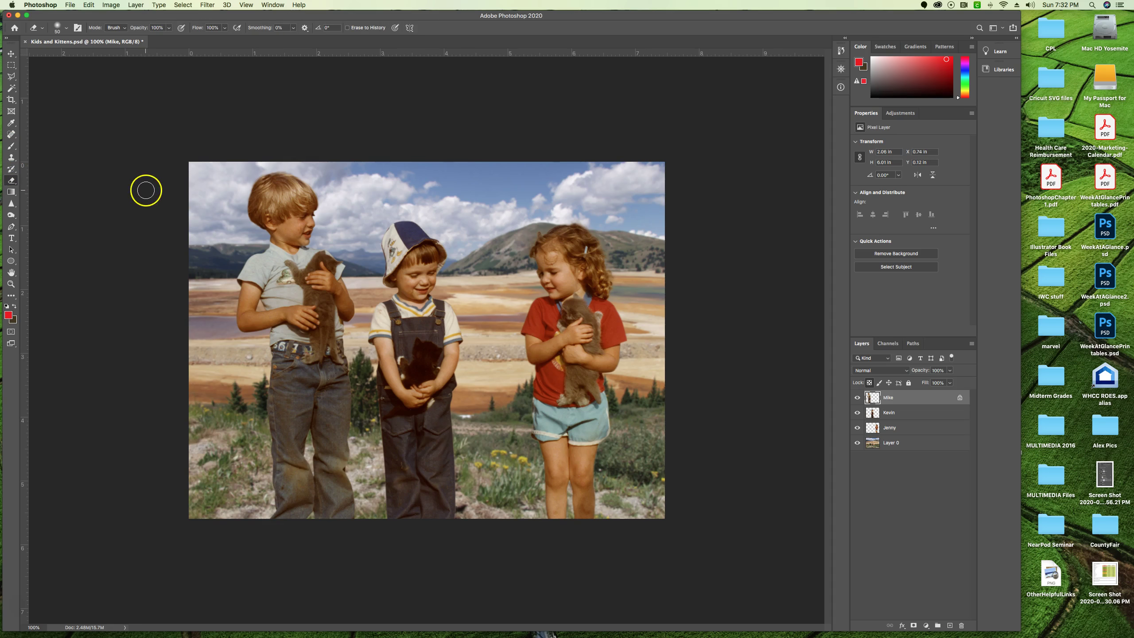
mouse_move(290, 210)
left_mouse_down()
mouse_move(268, 264)
mouse_move(296, 277)
mouse_move(305, 327)
mouse_move(246, 346)
mouse_move(248, 361)
mouse_move(388, 393)
mouse_move(289, 392)
left_mouse_up()
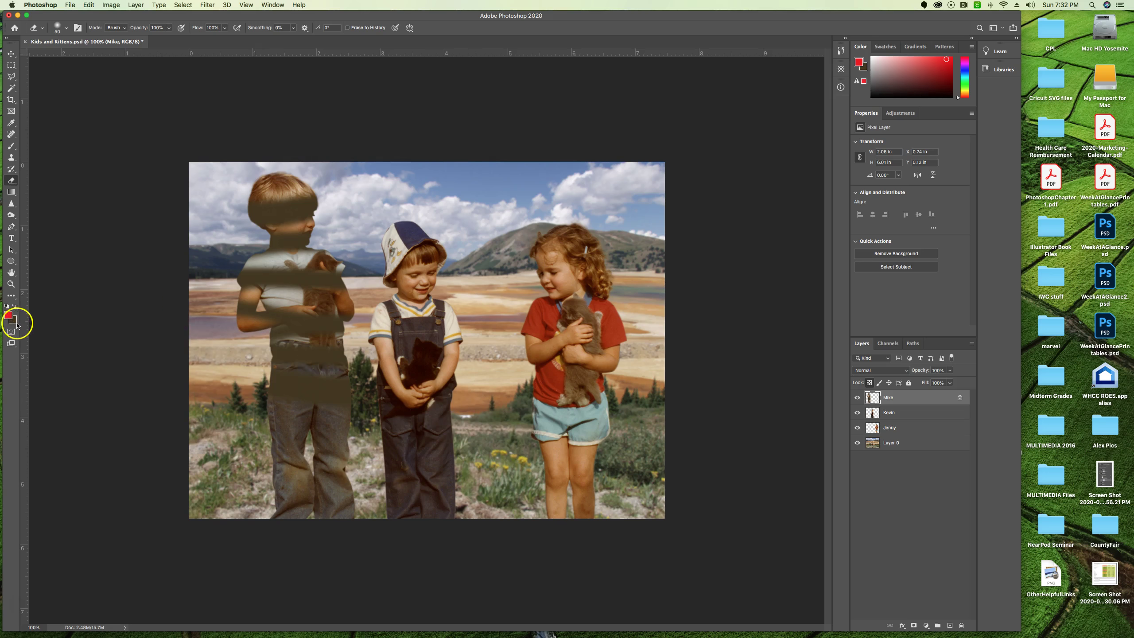
Step: Undo the eraser strokes and lock the tallest boy's layer image pixels instead of its transparent pixels
left_click(535, 209)
mouse_move(533, 210)
left_mouse_down()
mouse_move(523, 252)
mouse_move(465, 287)
mouse_move(693, 334)
mouse_move(564, 309)
mouse_move(580, 294)
left_mouse_up()
left_click(870, 383)
left_click(879, 383)
left_click(878, 384)
Step: Check how the Brush and Eraser tools behave over the tallest boy with image pixels locked
left_click(547, 378)
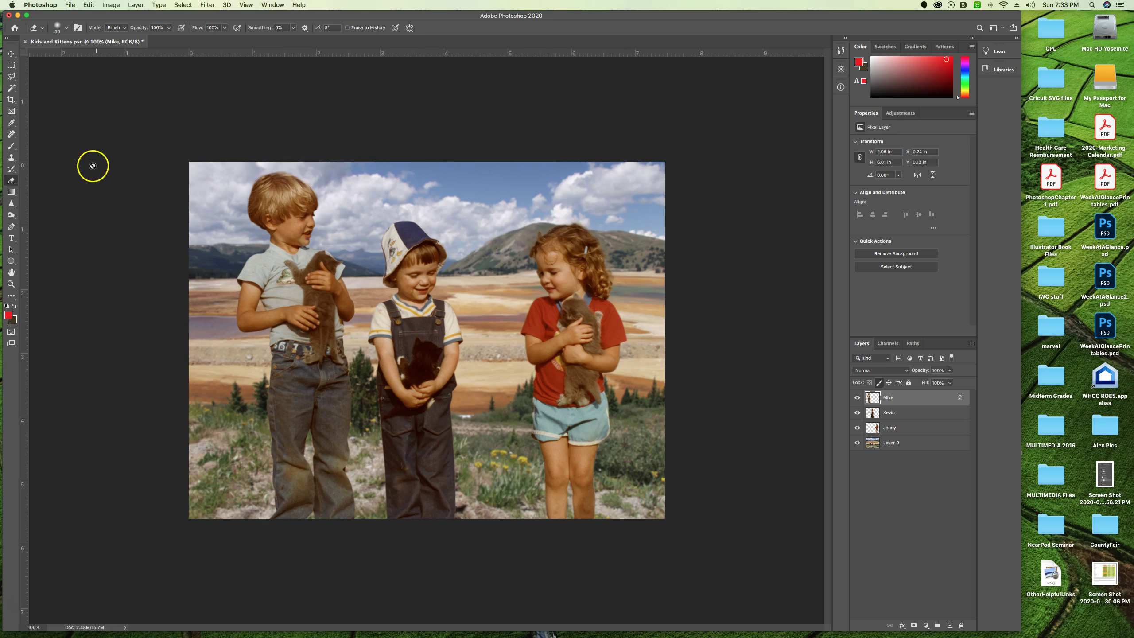
left_click(11, 146)
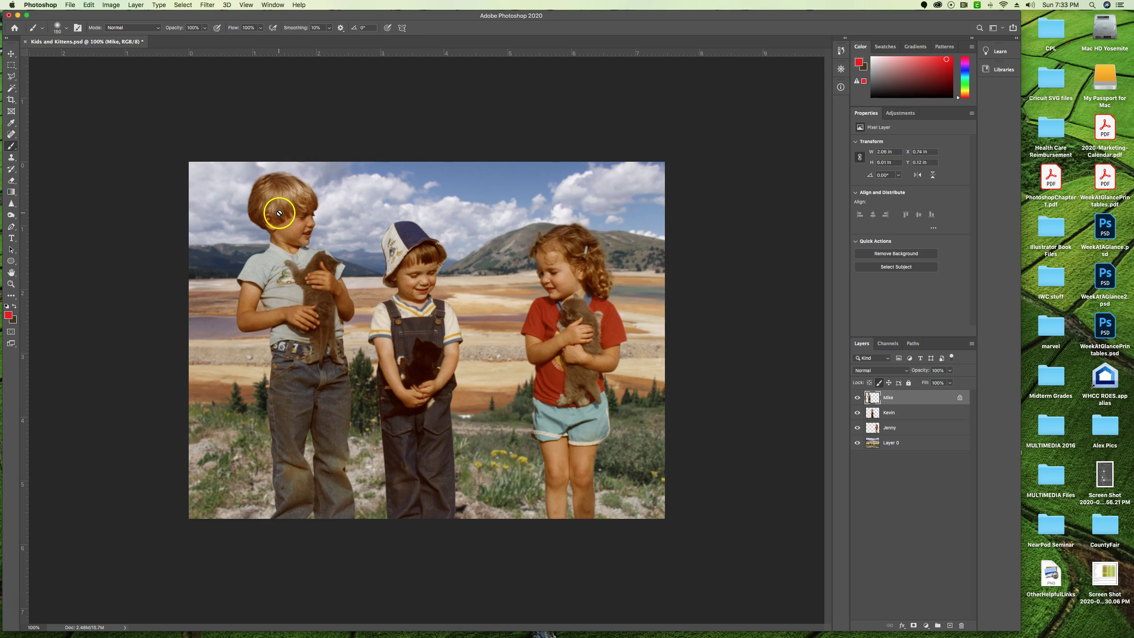
left_click(12, 180)
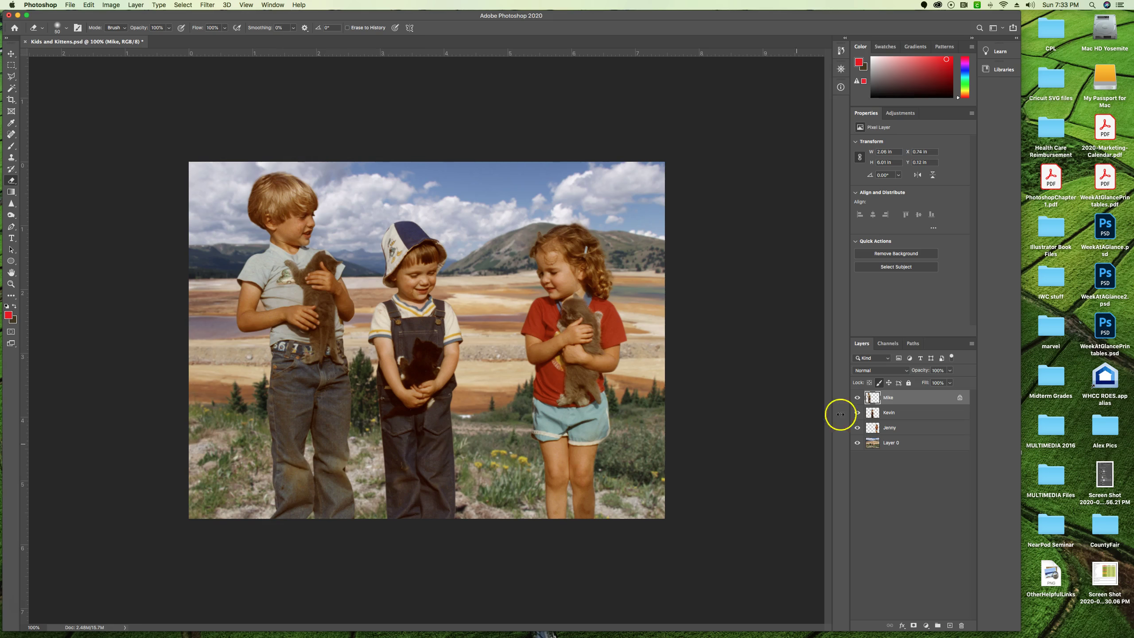
Step: Lock the tallest boy's layer position instead of its image pixels, and try to shift him with the Move tool
left_click(880, 384)
left_click_drag(881, 396, 933, 421)
left_click(891, 383)
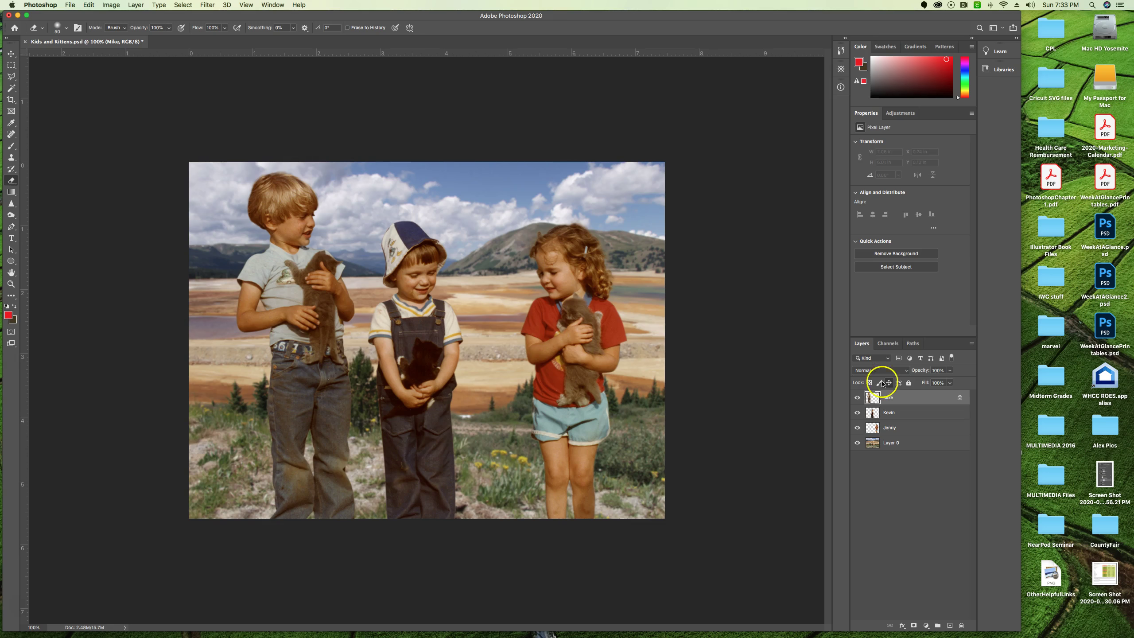
left_click(11, 55)
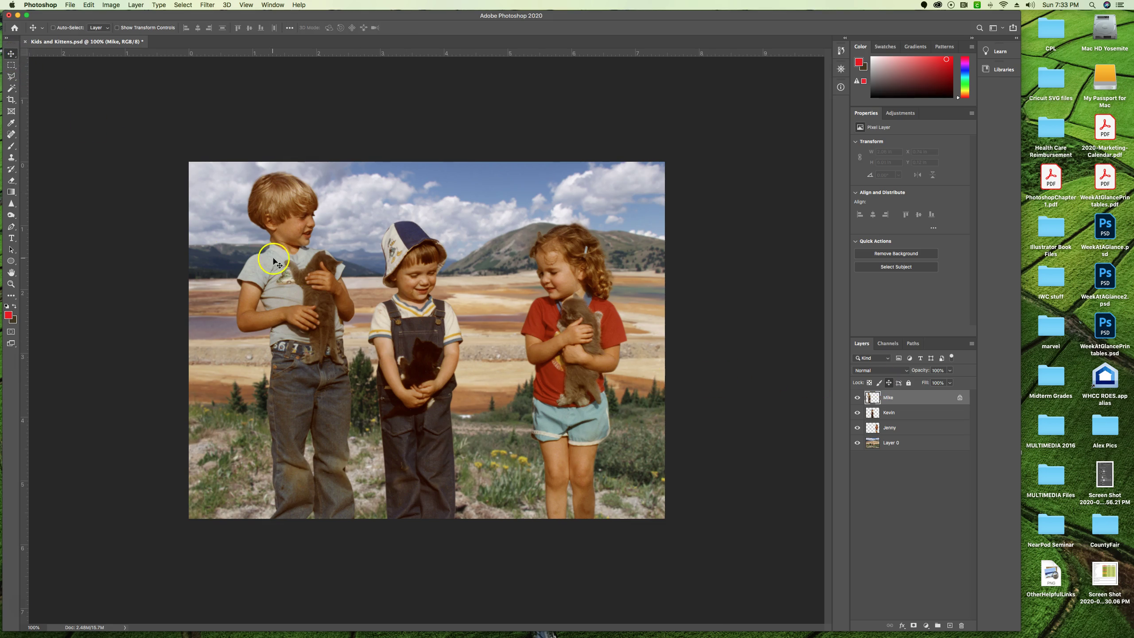
left_click(350, 242)
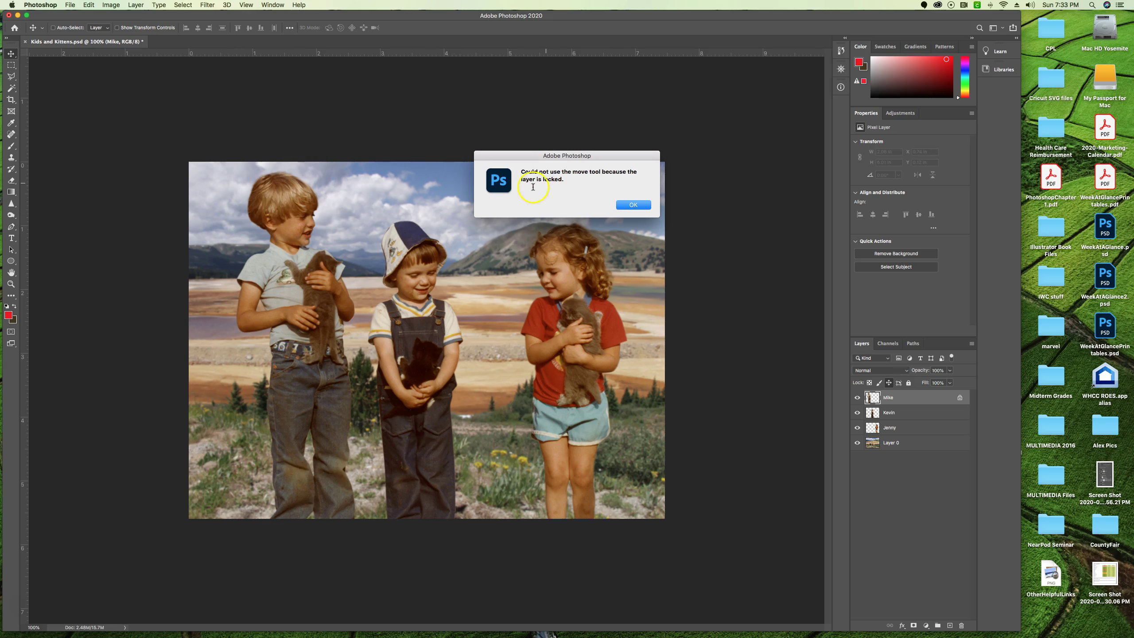
left_click(633, 205)
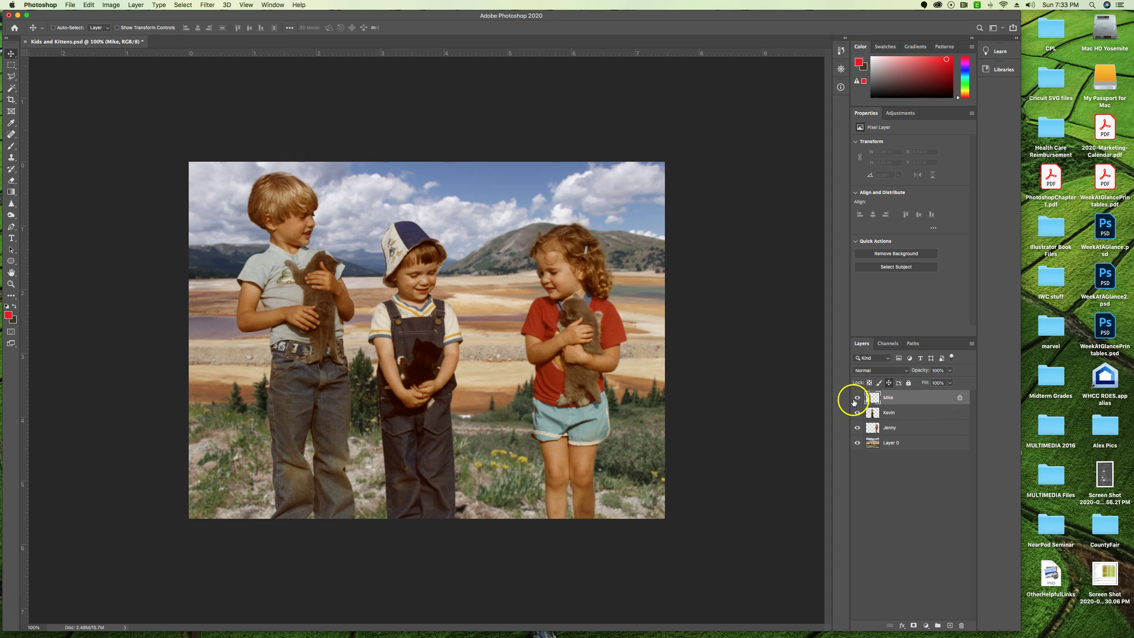
Step: Unlock the position of the tallest boy's layer and link the layers of all three children together
left_click(889, 383)
left_click(889, 383)
left_click(931, 415, "shift")
left_click(925, 429, "shift")
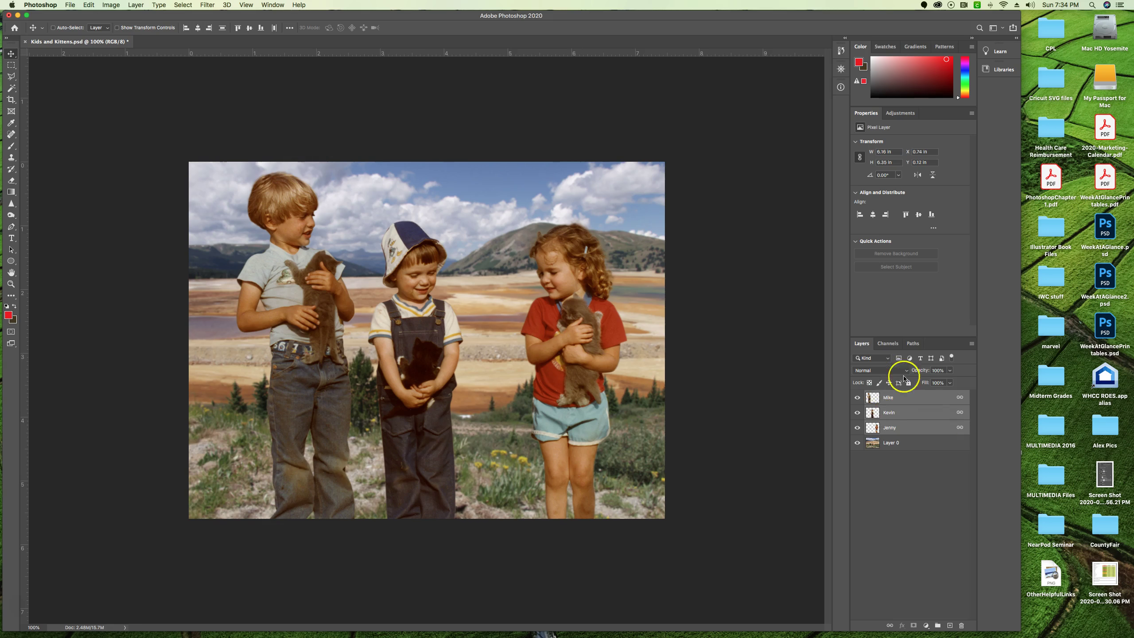
Step: Move the three linked children about 0.25 in left and 0.12 in up, and unlink and deselect their layers
left_click_drag(320, 231, 271, 209)
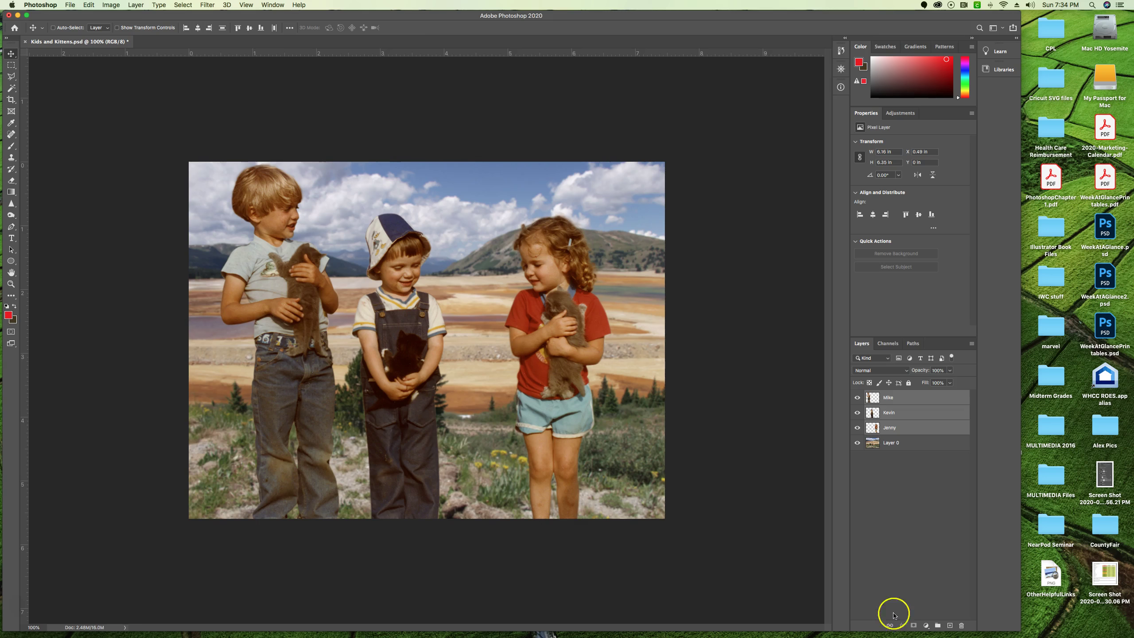
left_click(911, 523)
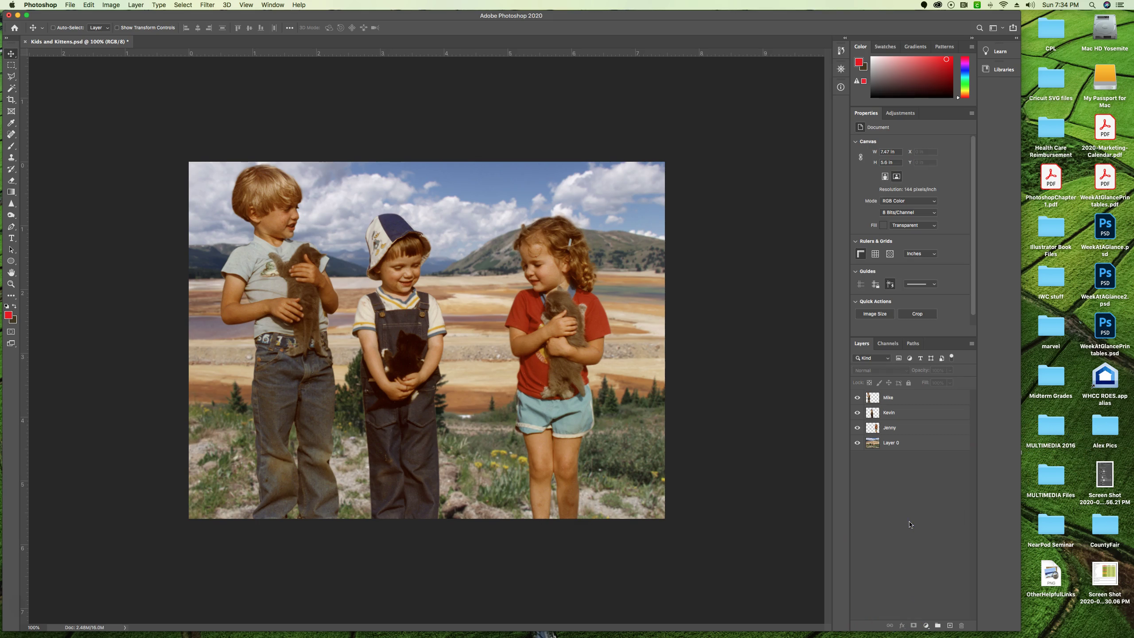